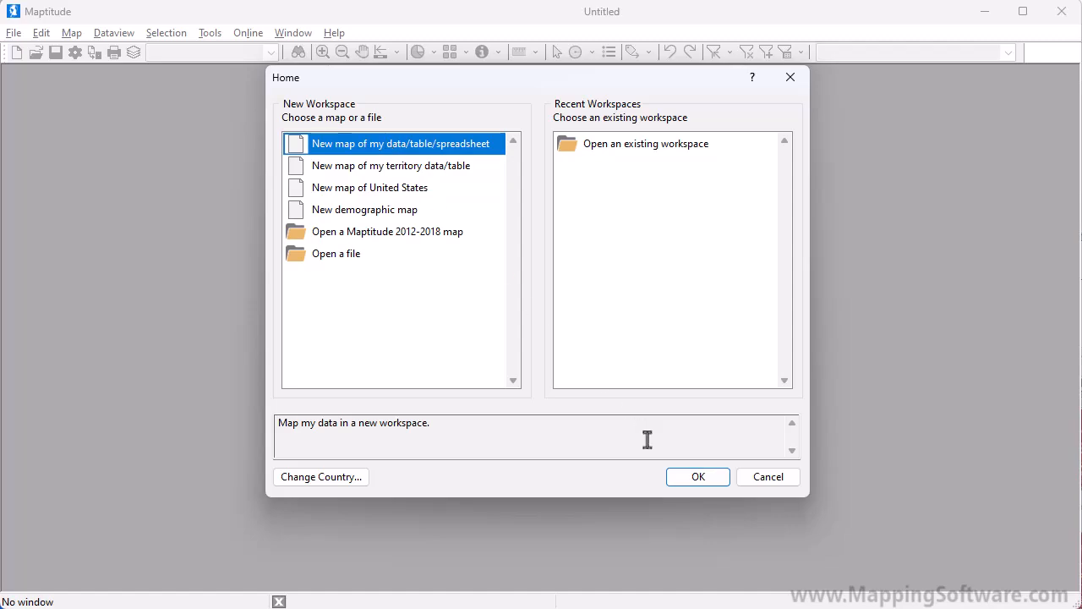
Start a new map from the My Customers sheet of Sample Customers United States.xlsx and accept the matched address fields
{"action": "left_click", "coordinate": [691, 478]}
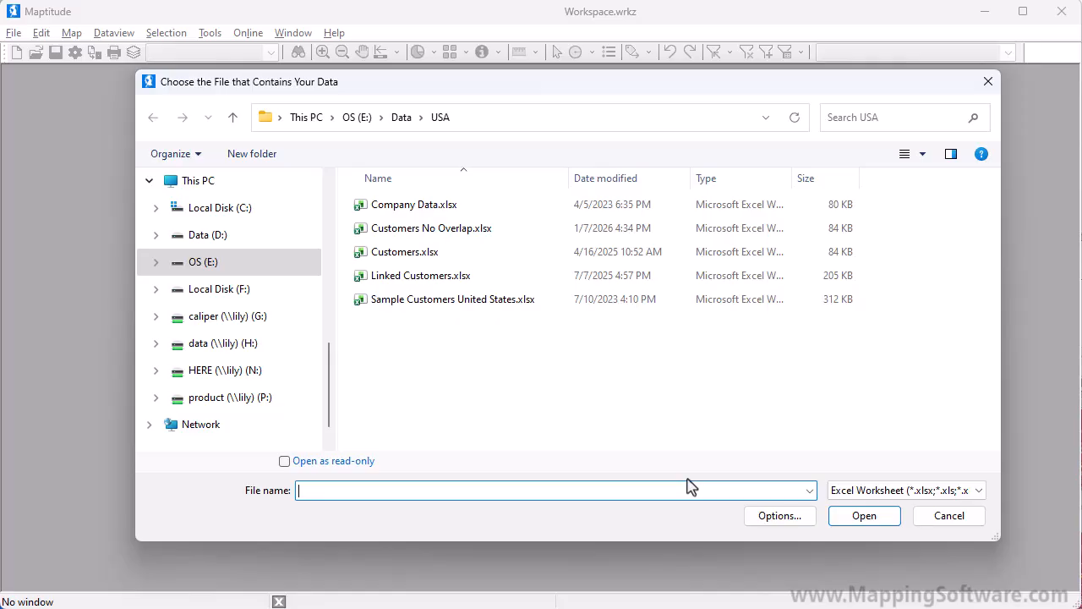
{"action": "left_click", "coordinate": [457, 306]}
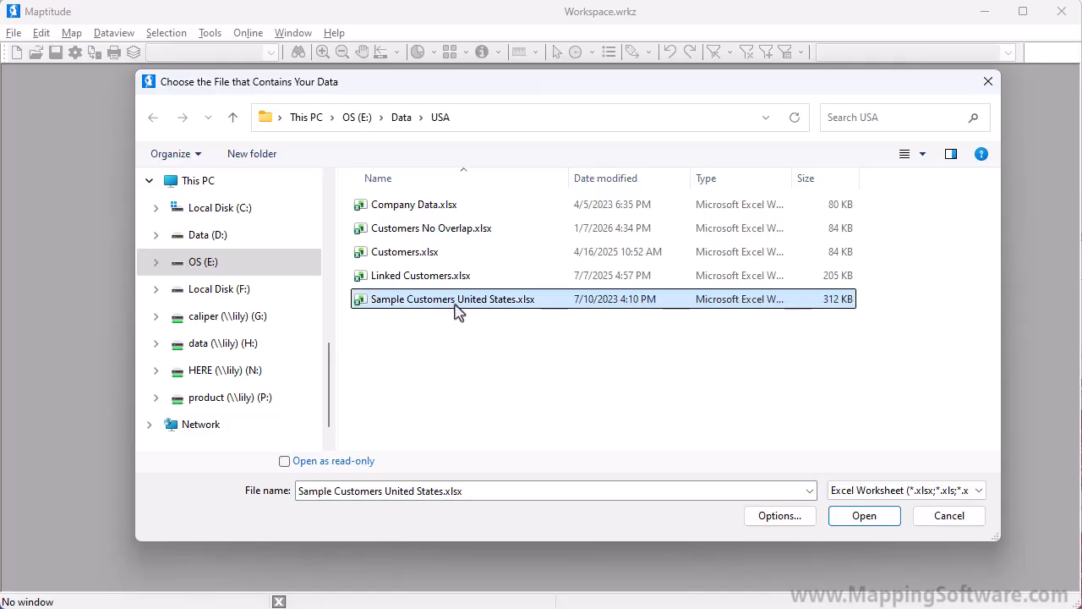
{"action": "left_click", "coordinate": [860, 522]}
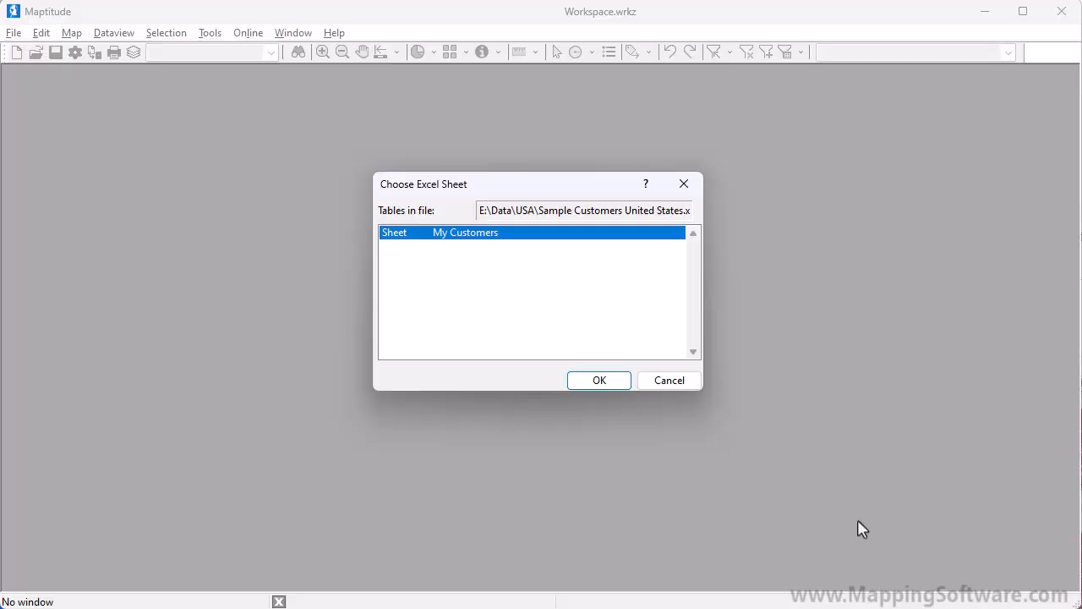
{"action": "left_click", "coordinate": [615, 382]}
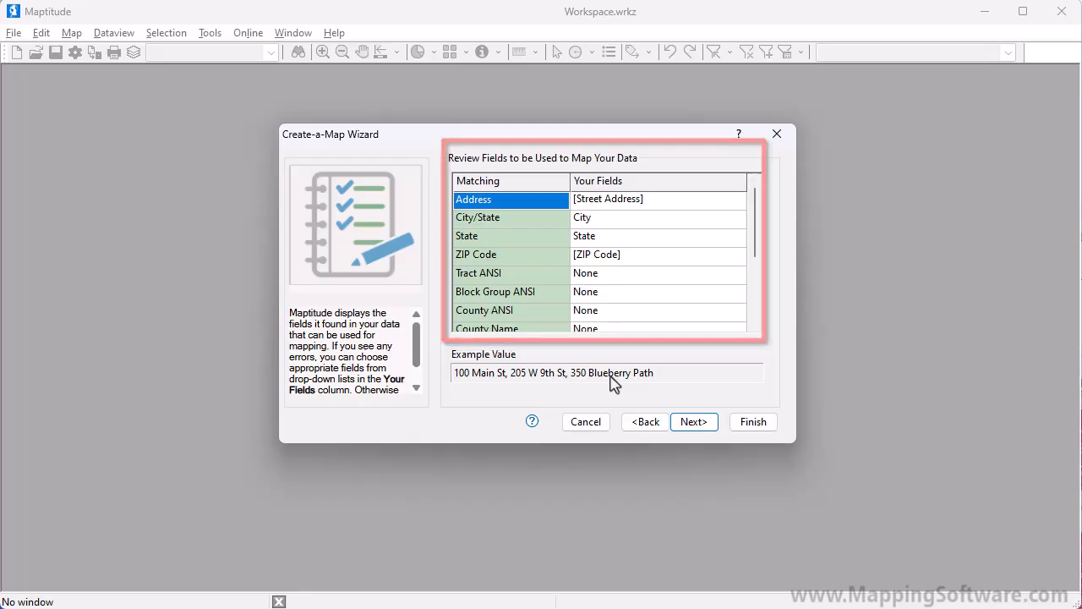
{"action": "left_click", "coordinate": [694, 425]}
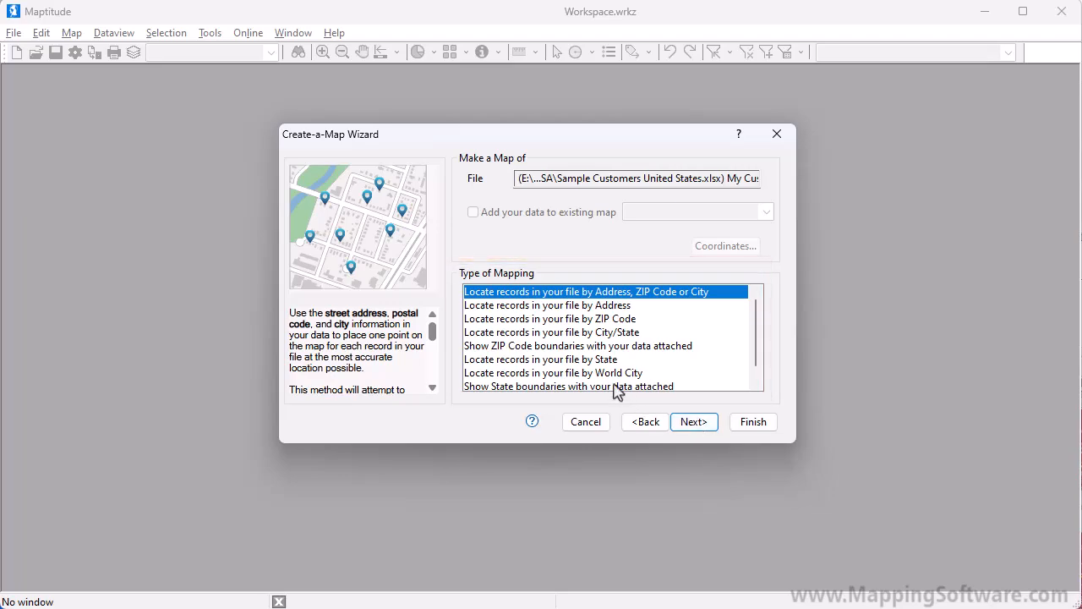
Choose to show ZIP Code boundaries with the data attached, linking the data instead of importing it
{"action": "left_click", "coordinate": [571, 348]}
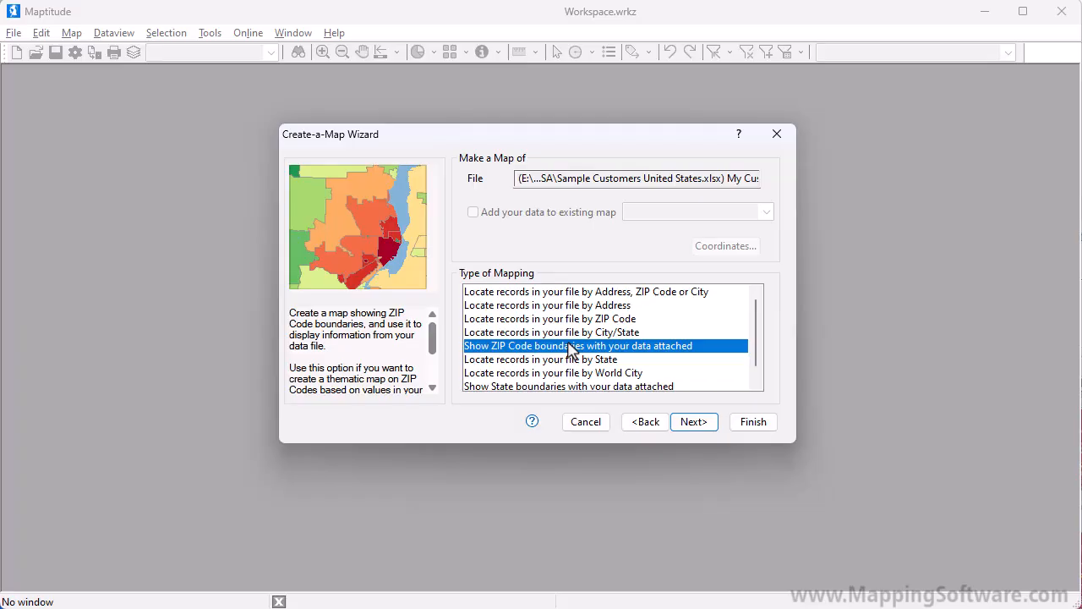
{"action": "left_click", "coordinate": [700, 427]}
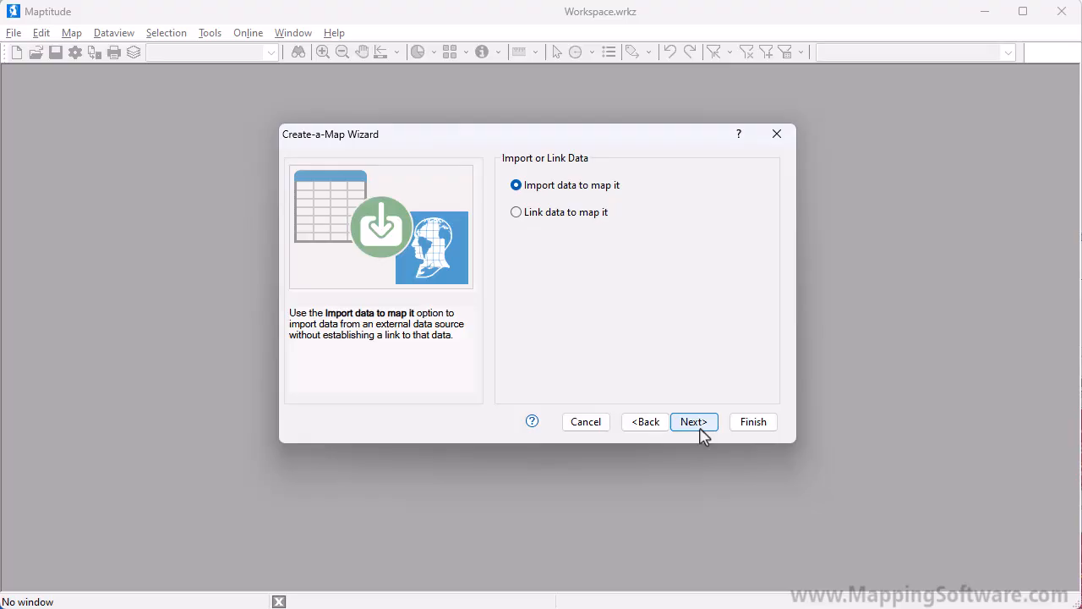
{"action": "left_click", "coordinate": [524, 217]}
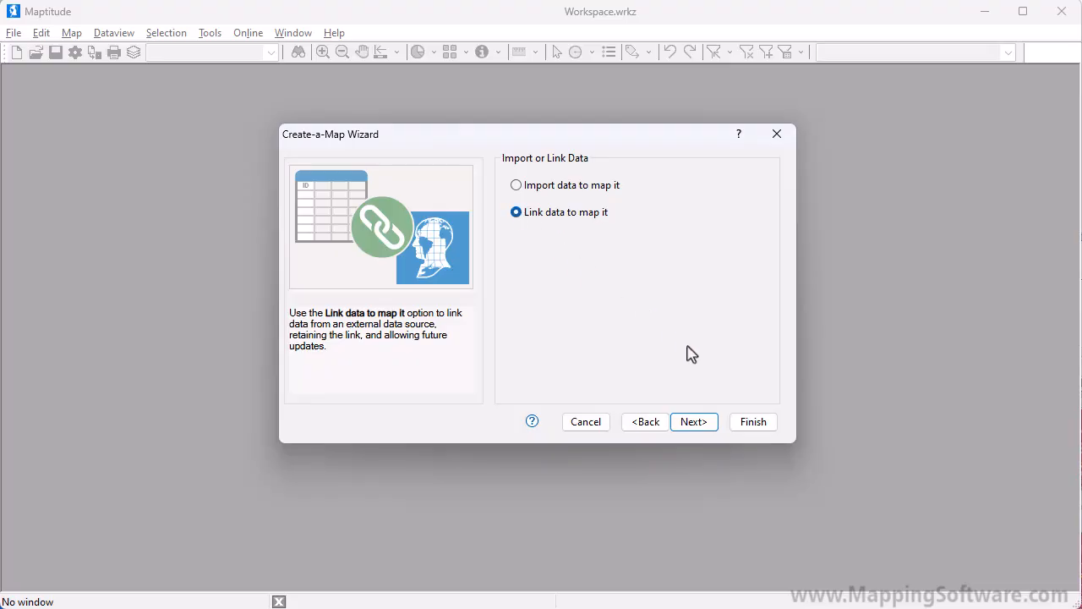
{"action": "left_click", "coordinate": [714, 427]}
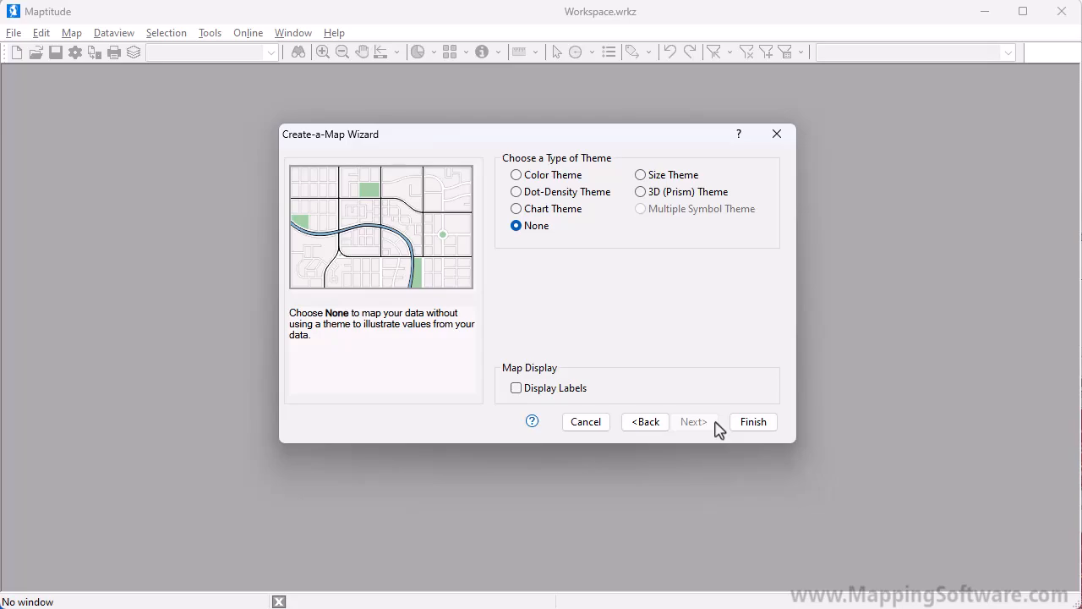
Apply a color theme on the QTR2 Sales field and finish creating the ZIP Code map
{"action": "left_click", "coordinate": [556, 179]}
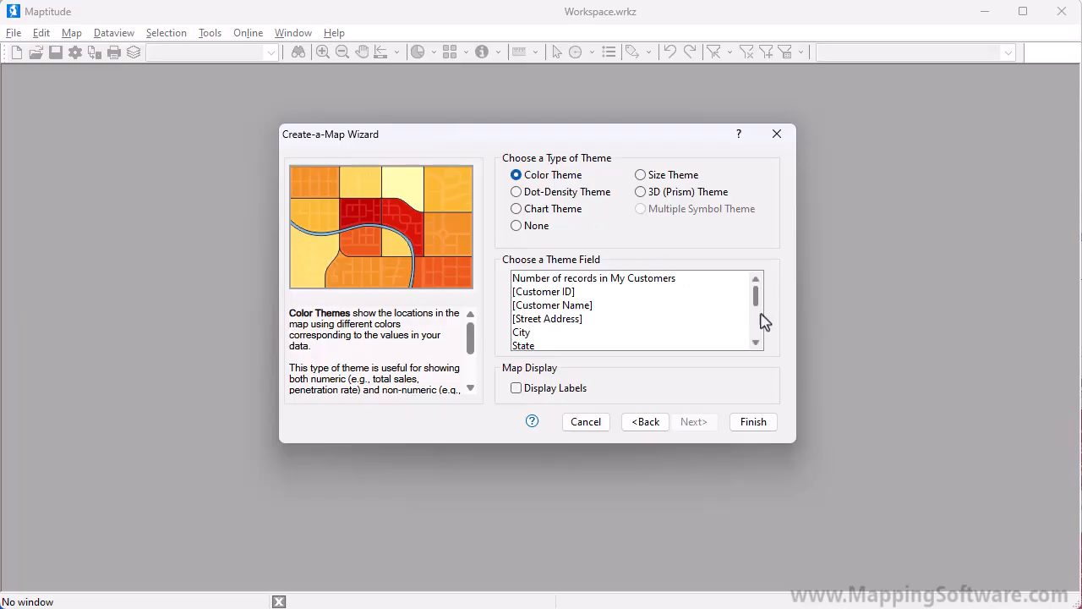
{"action": "left_click_drag", "start_coordinate": [755, 298], "coordinate": [766, 343]}
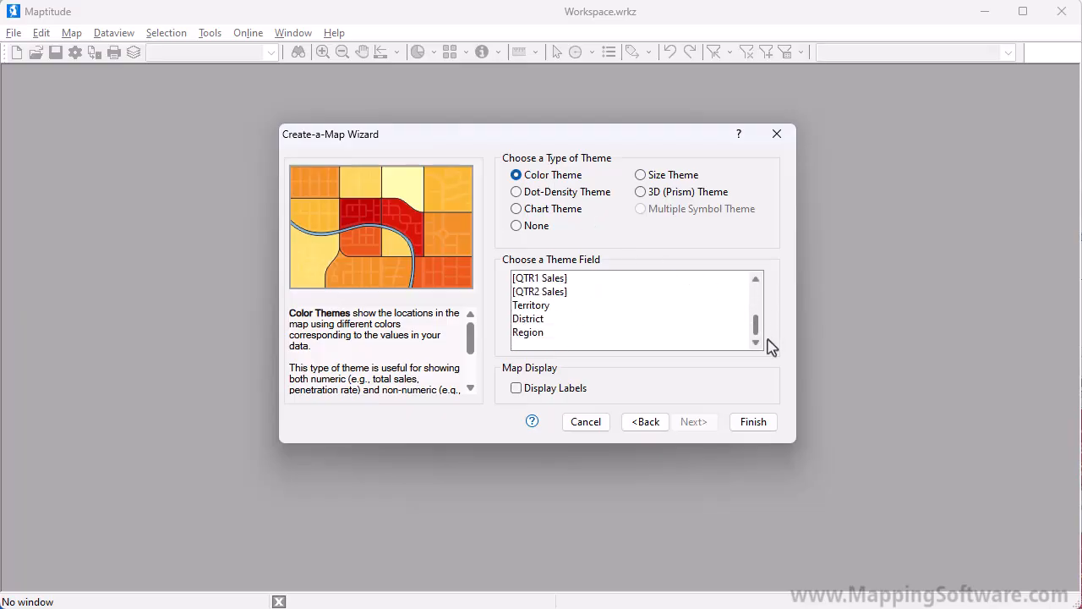
{"action": "left_click", "coordinate": [629, 294]}
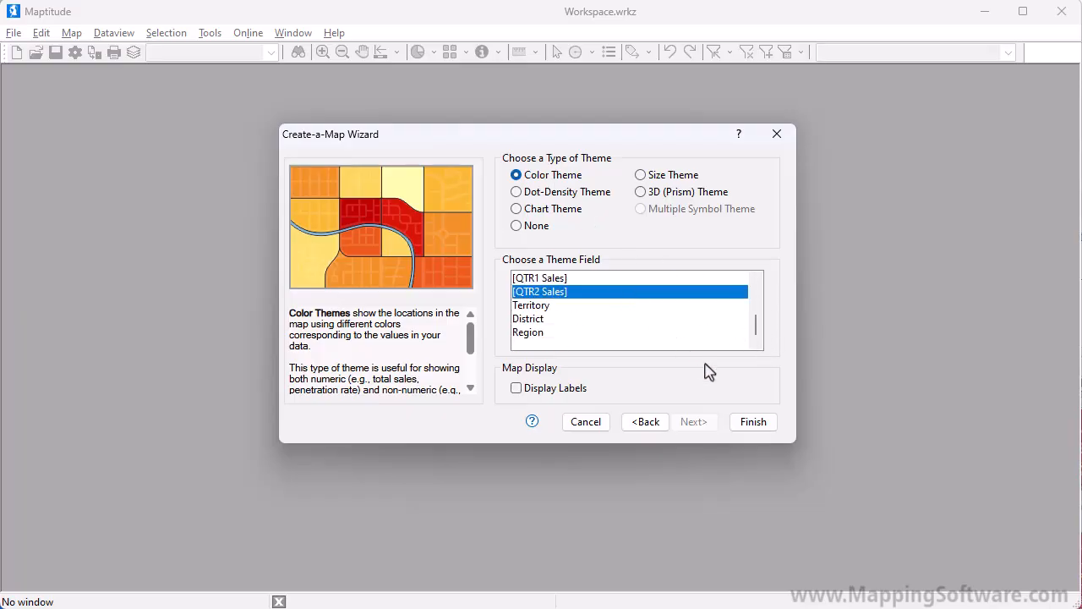
{"action": "left_click", "coordinate": [761, 425]}
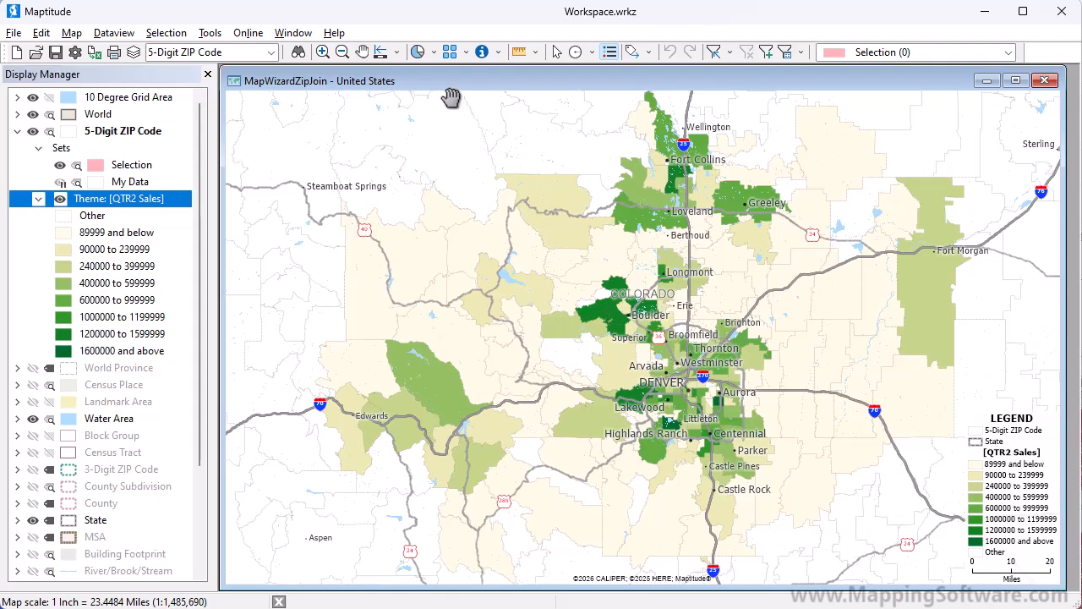
Change the ZIP Code layer's color theme to use the Count My Customers field
{"action": "left_click", "coordinate": [433, 53]}
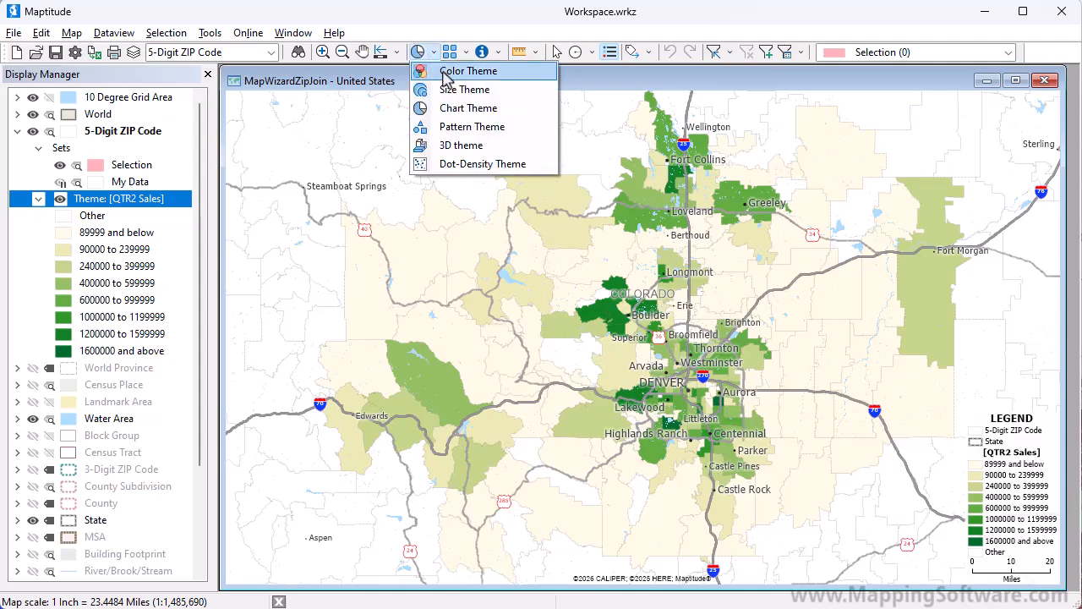
{"action": "left_click", "coordinate": [463, 71]}
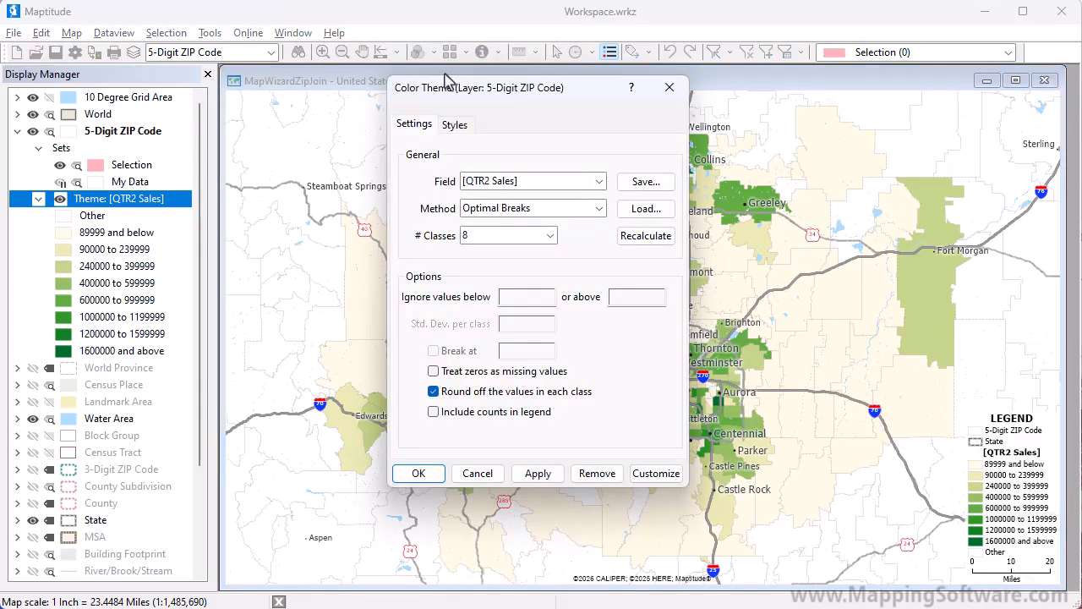
{"action": "left_click", "coordinate": [519, 184]}
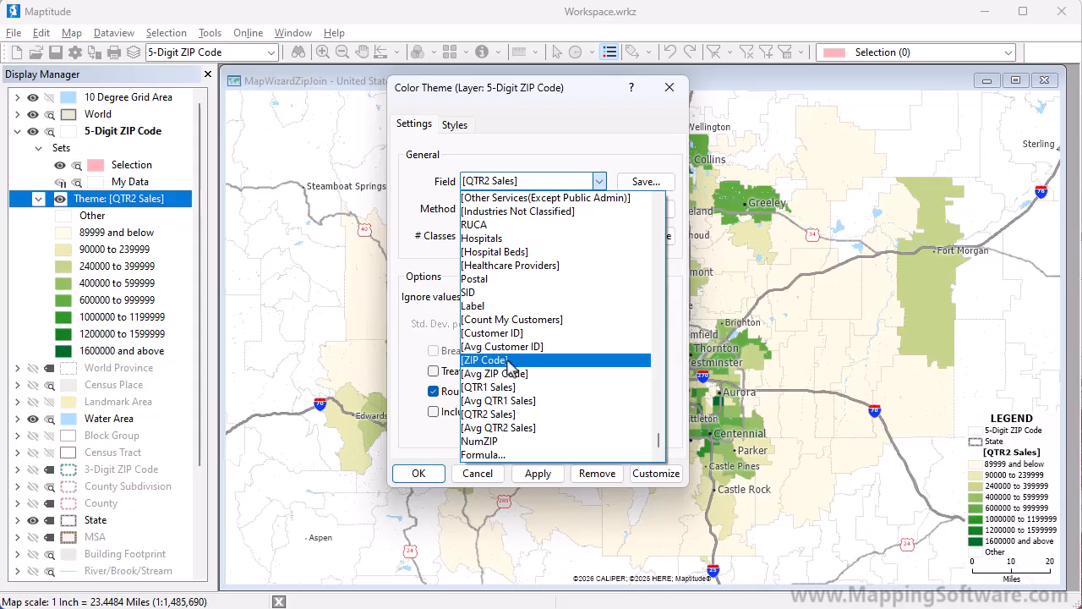
{"action": "left_click", "coordinate": [501, 319]}
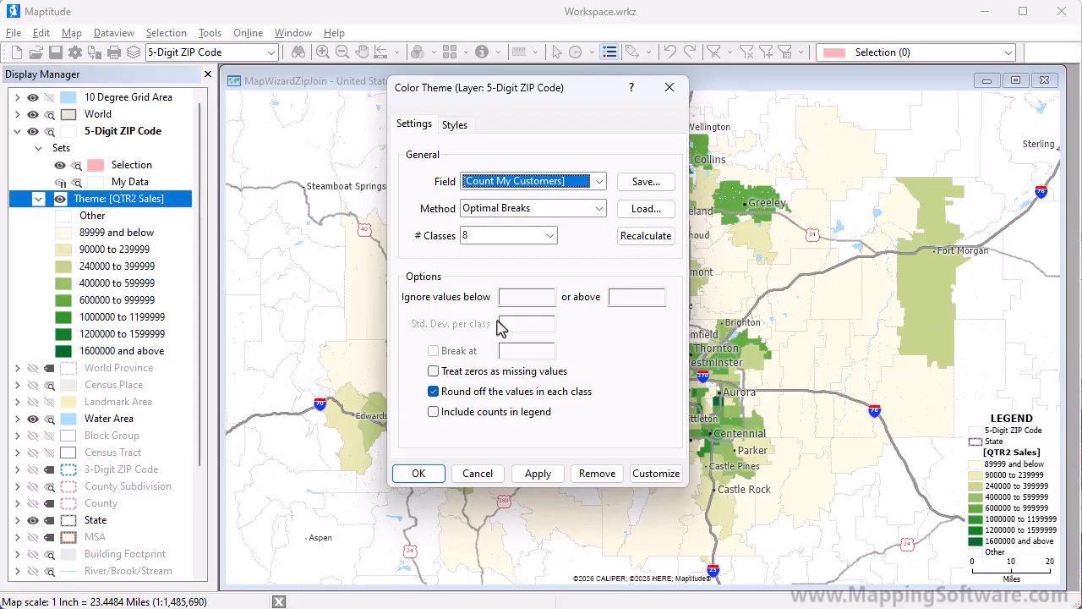
{"action": "left_click", "coordinate": [419, 474]}
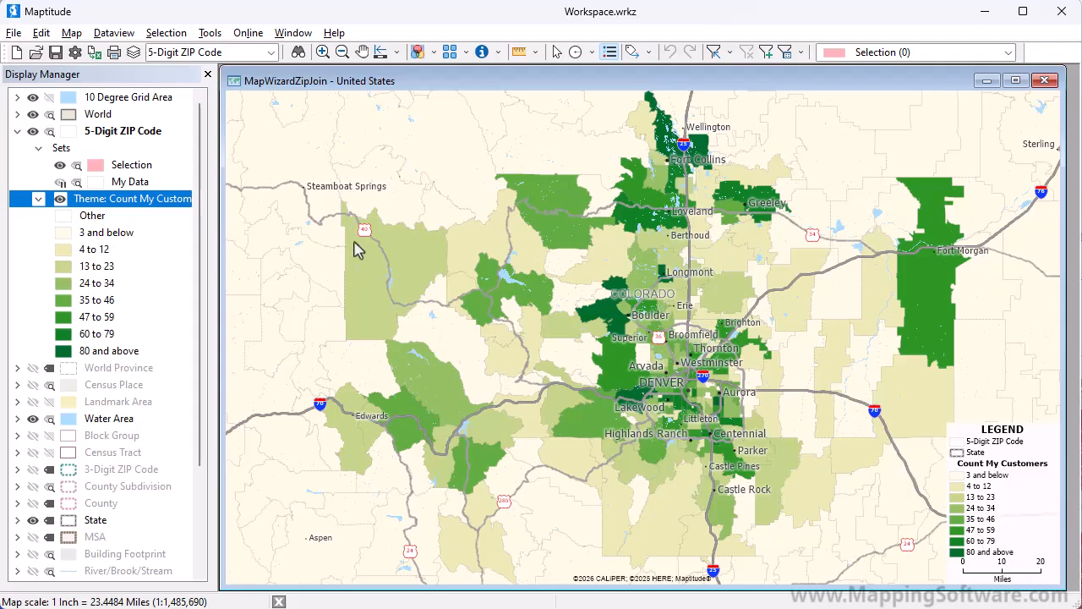
Add a vertical bar chart theme comparing QTR1 Sales and QTR2 Sales on the 5-Digit ZIP Code layer
{"action": "left_click", "coordinate": [437, 54]}
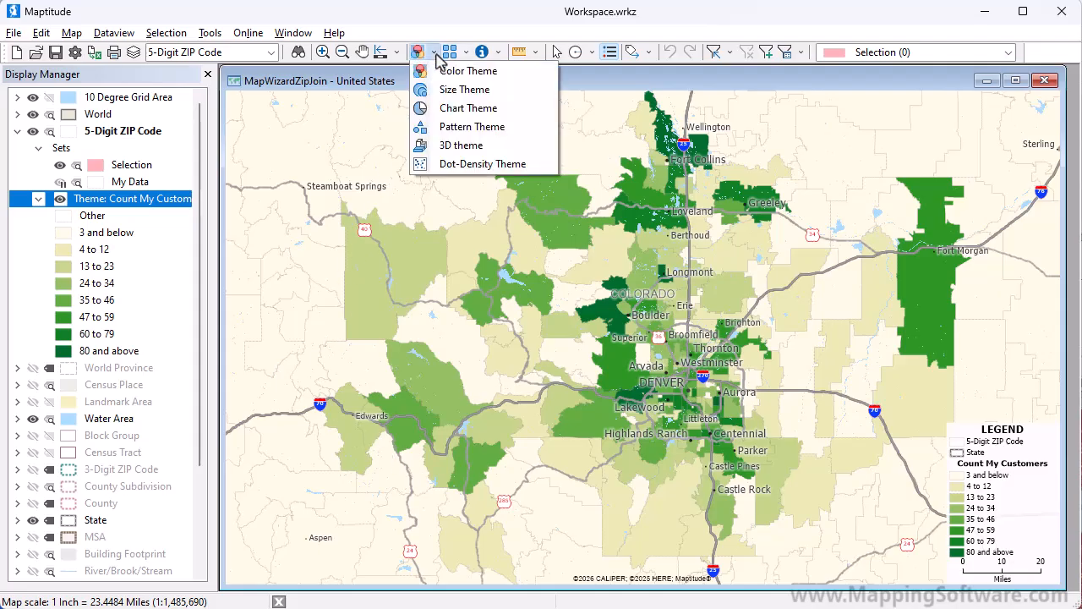
{"action": "left_click", "coordinate": [444, 109]}
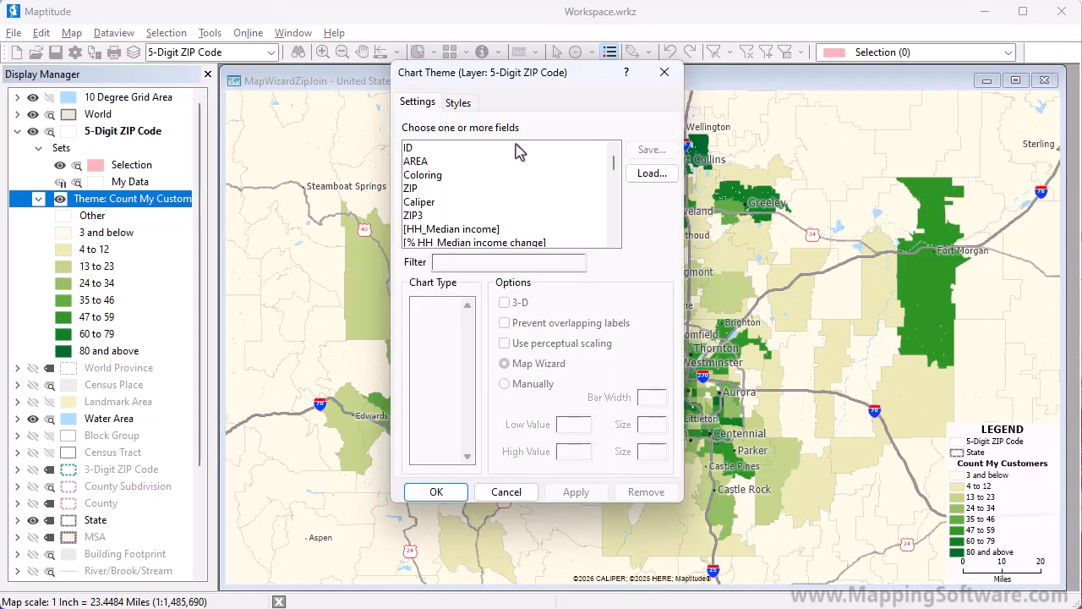
{"action": "left_click_drag", "start_coordinate": [614, 167], "coordinate": [614, 225]}
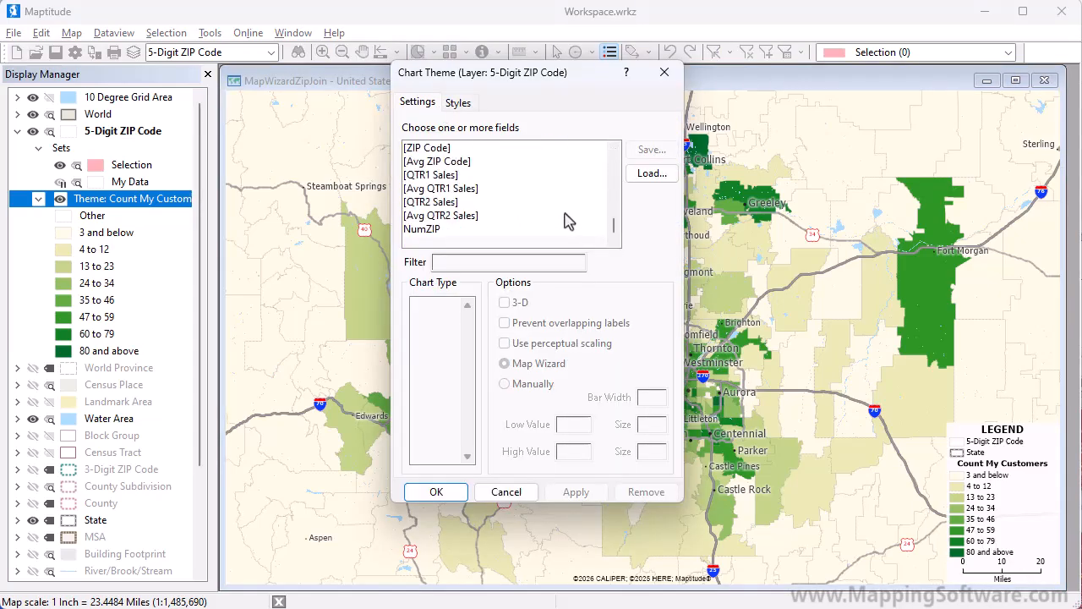
{"action": "left_click", "coordinate": [462, 176]}
{"action": "left_click", "coordinate": [460, 203], "text": "ctrl"}
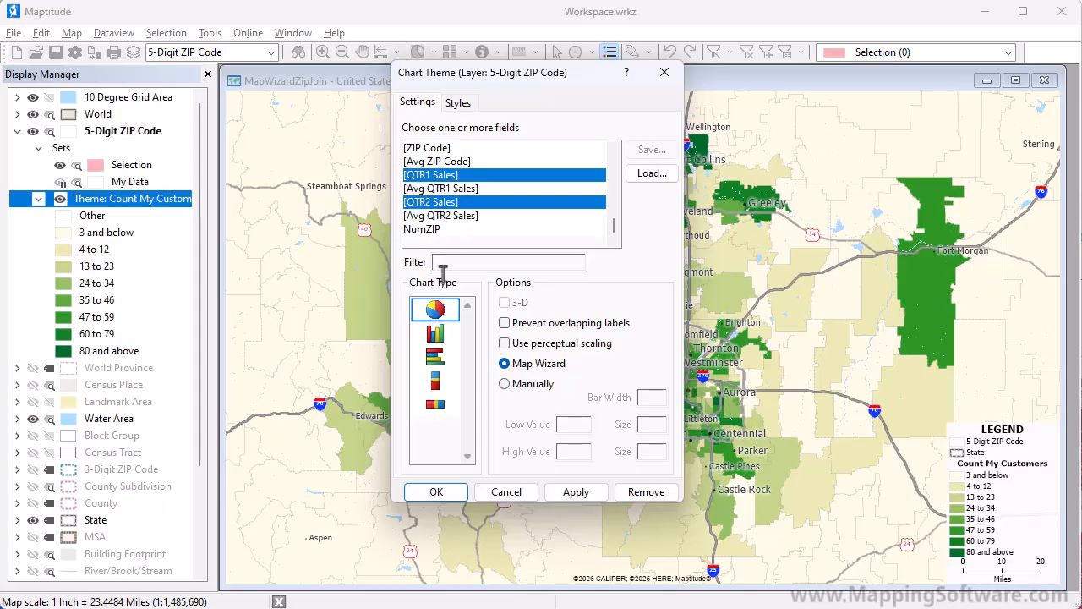
{"action": "left_click", "coordinate": [435, 333]}
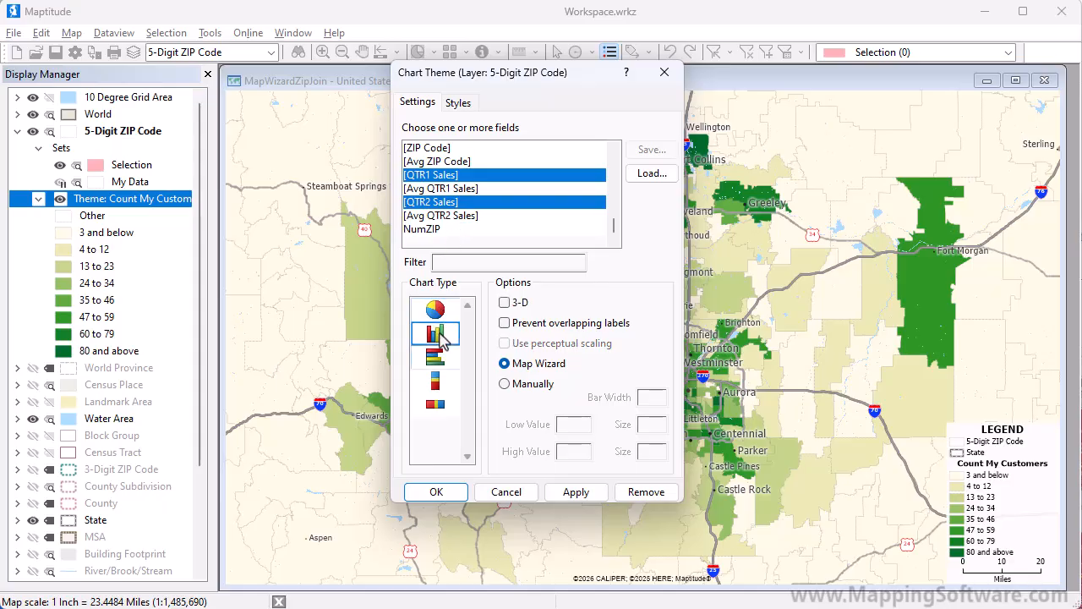
{"action": "left_click", "coordinate": [438, 493]}
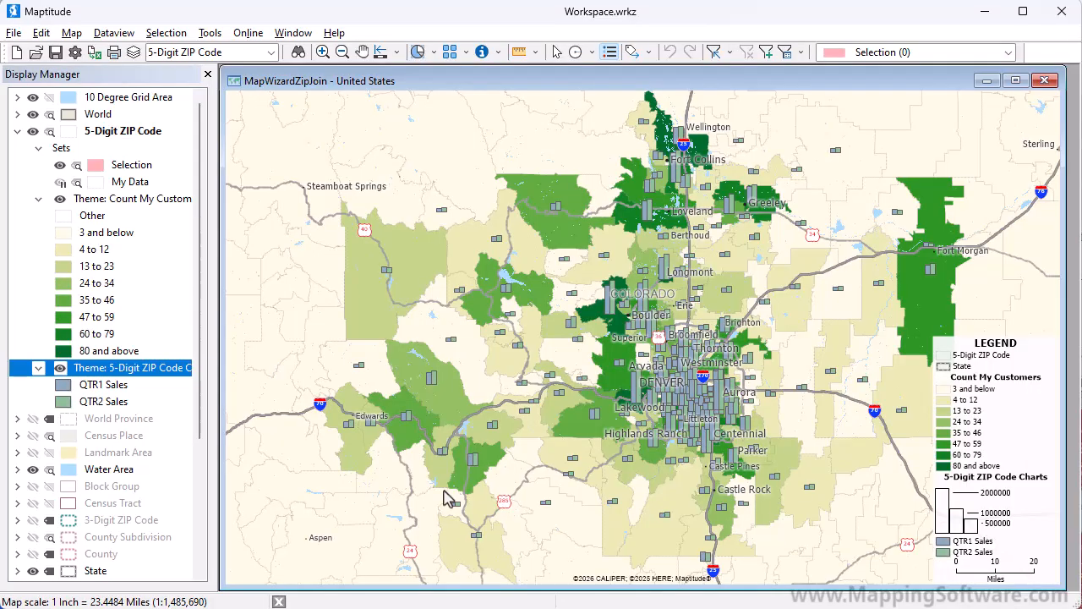
Choose the My Customers sheet of Sample Customers United States.xlsx as another table to map and accept its matched address fields
{"action": "left_click", "coordinate": [322, 52]}
{"action": "left_click_drag", "start_coordinate": [638, 350], "coordinate": [741, 436]}
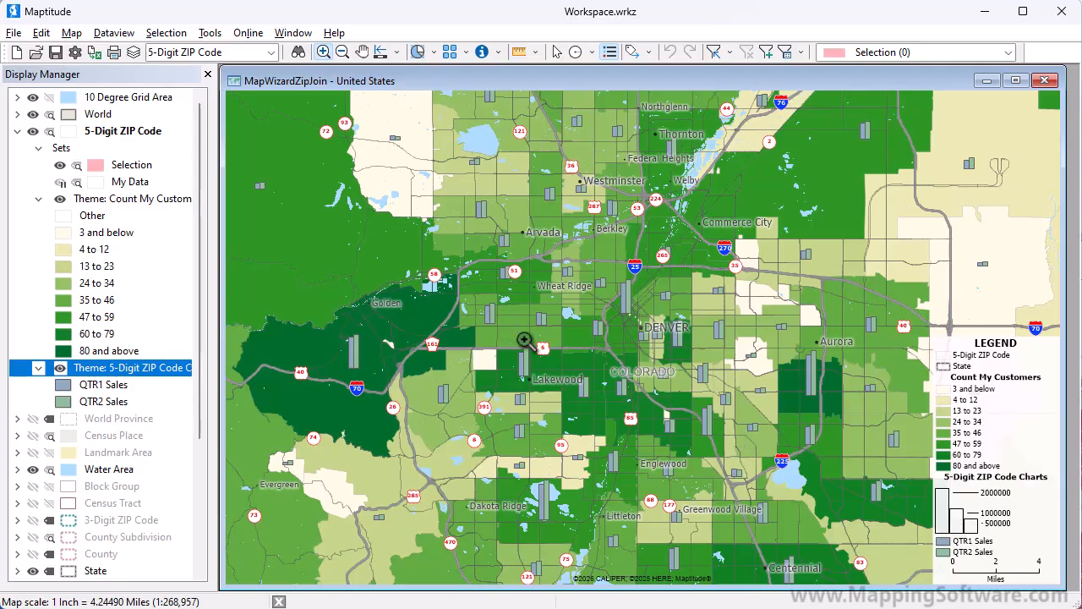
{"action": "left_click", "coordinate": [71, 33]}
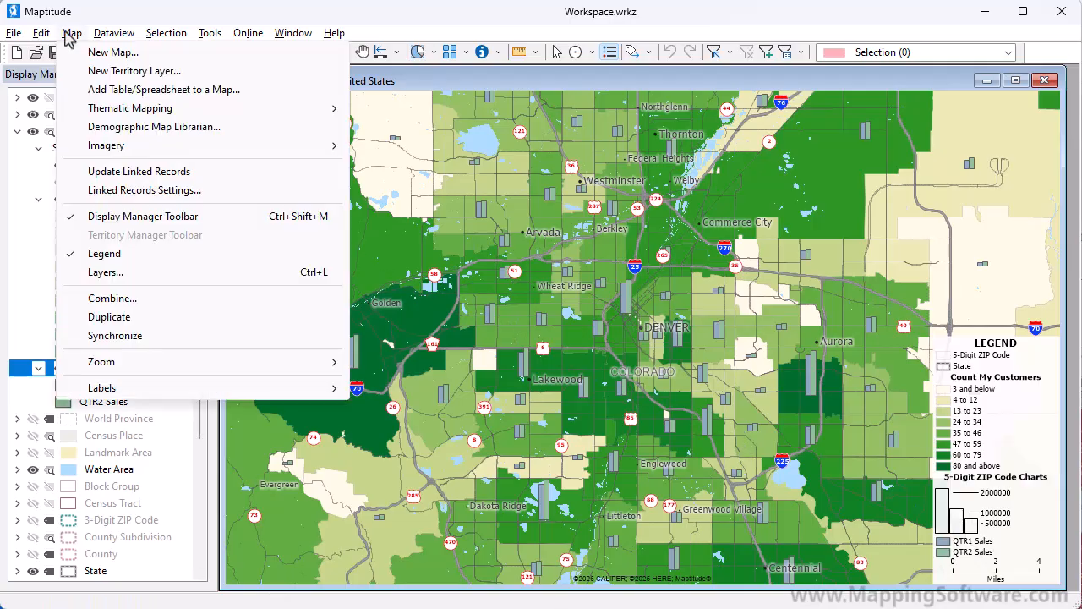
{"action": "left_click", "coordinate": [110, 91]}
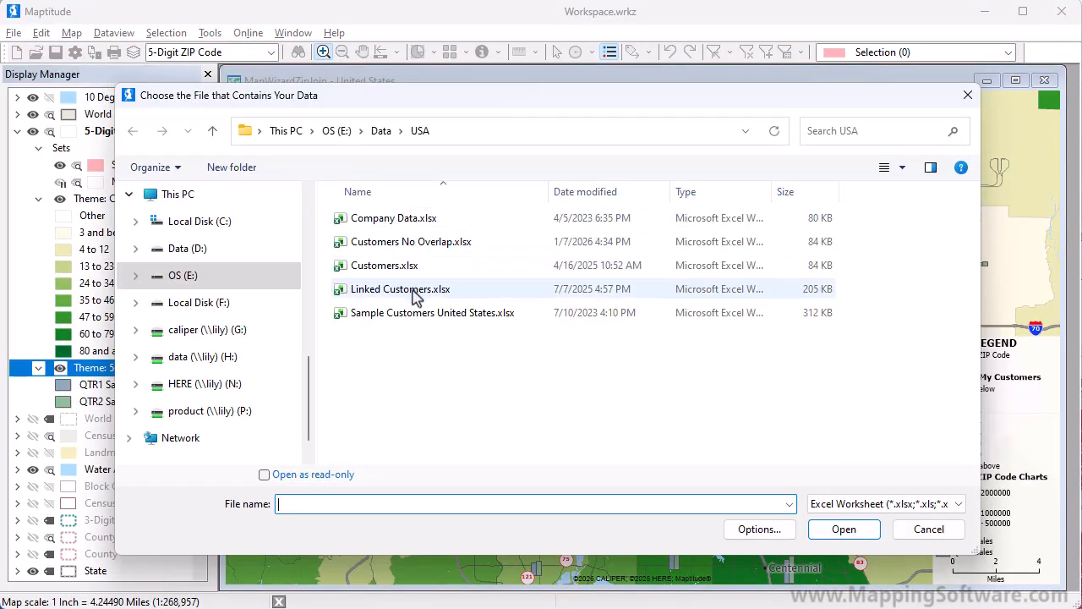
{"action": "left_click", "coordinate": [428, 318]}
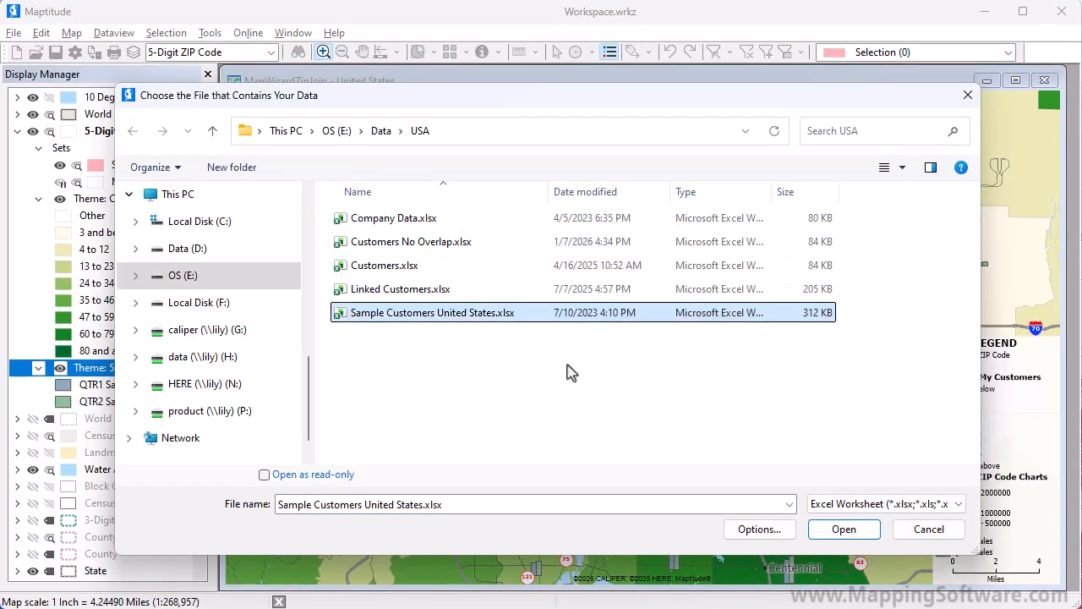
{"action": "left_click", "coordinate": [850, 530]}
{"action": "left_click", "coordinate": [599, 381]}
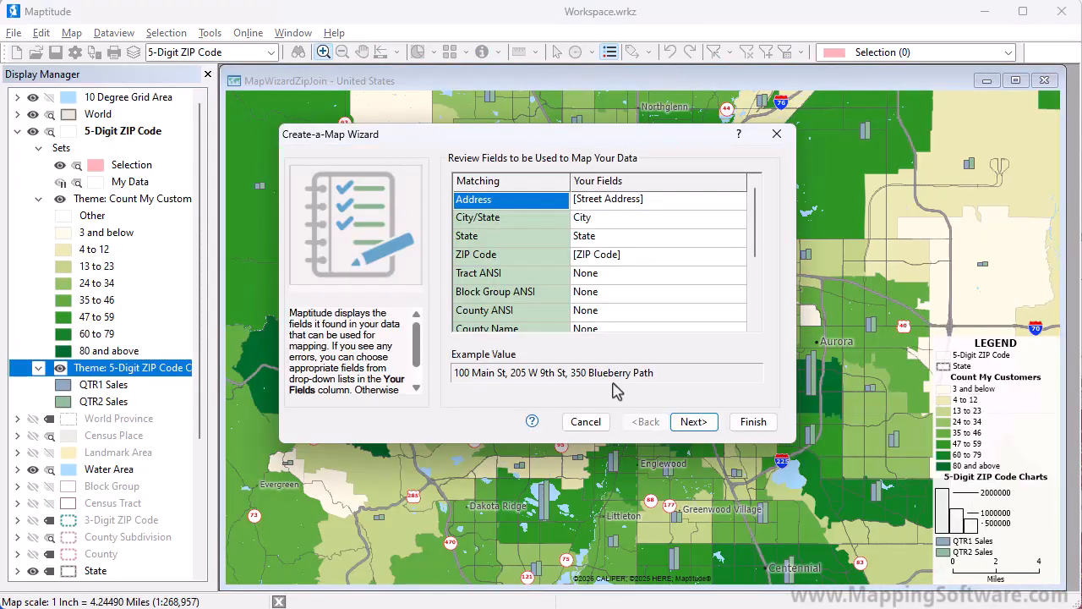
{"action": "left_click", "coordinate": [697, 423]}
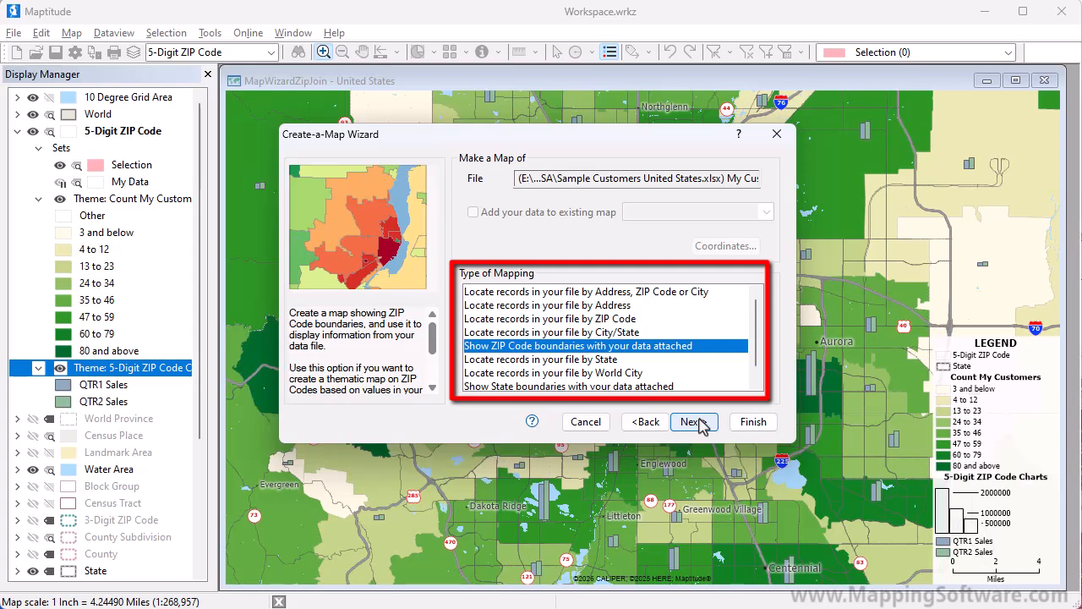
Locate the records by Address, ZIP Code or City without adding them to the existing map, and link the data using the Customer ID field
{"action": "left_click", "coordinate": [603, 292]}
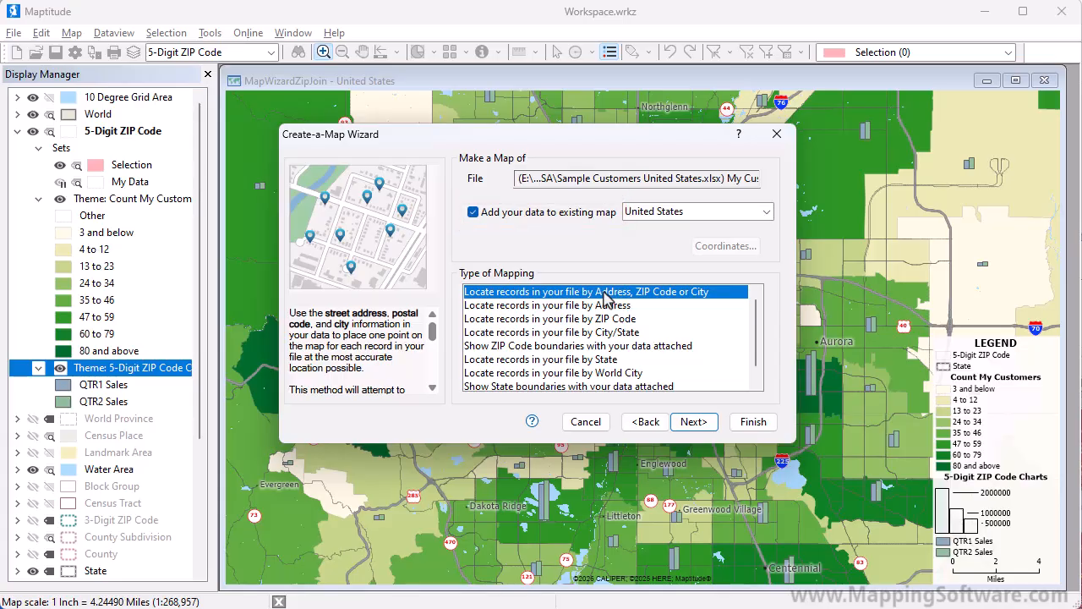
{"action": "left_click", "coordinate": [477, 216]}
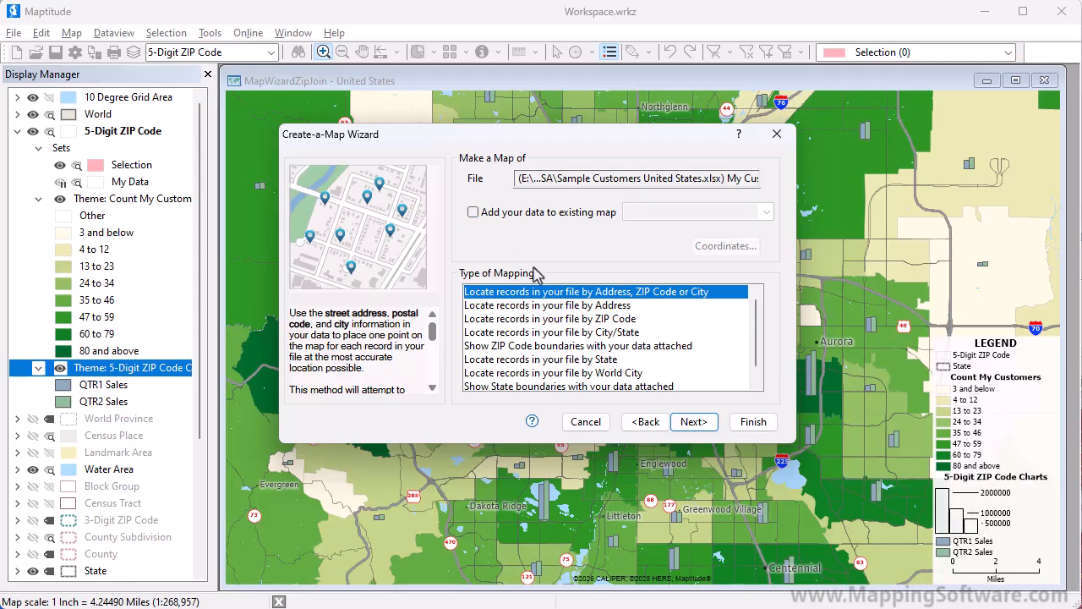
{"action": "left_click", "coordinate": [711, 427]}
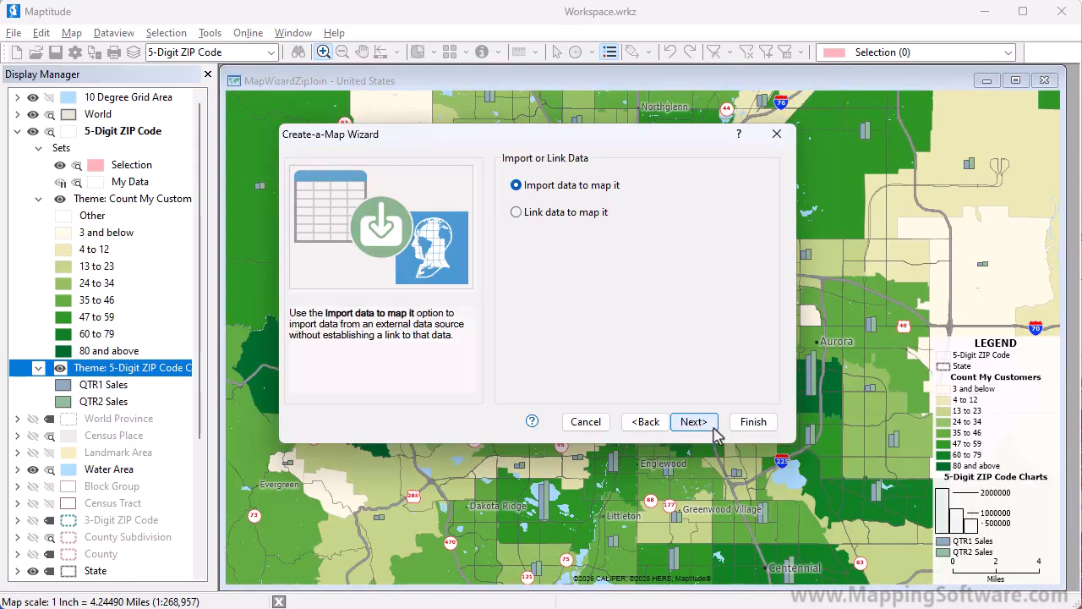
{"action": "left_click", "coordinate": [569, 225]}
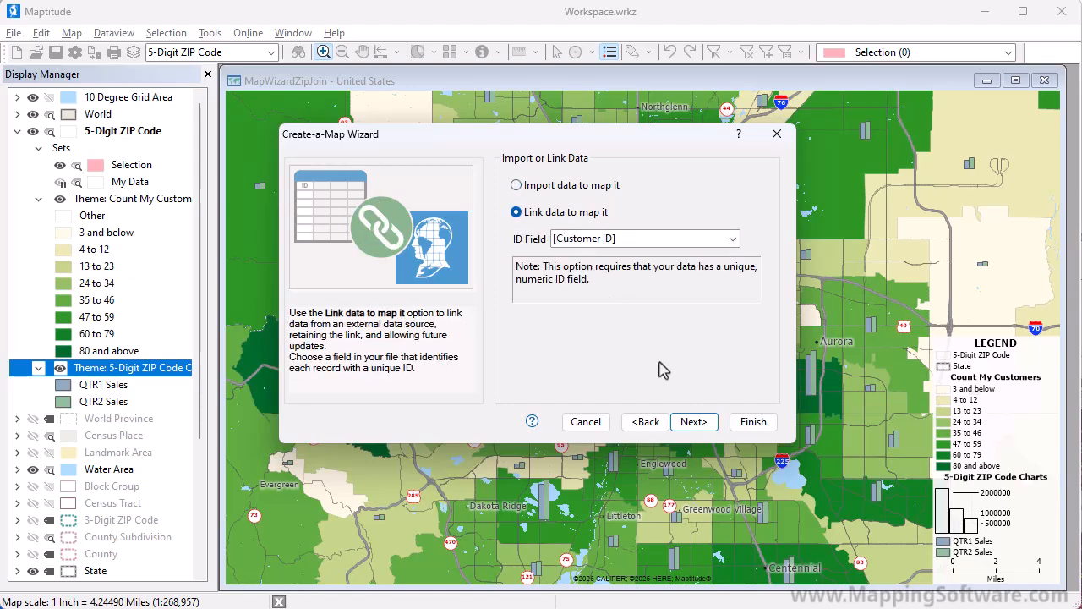
{"action": "left_click", "coordinate": [694, 425]}
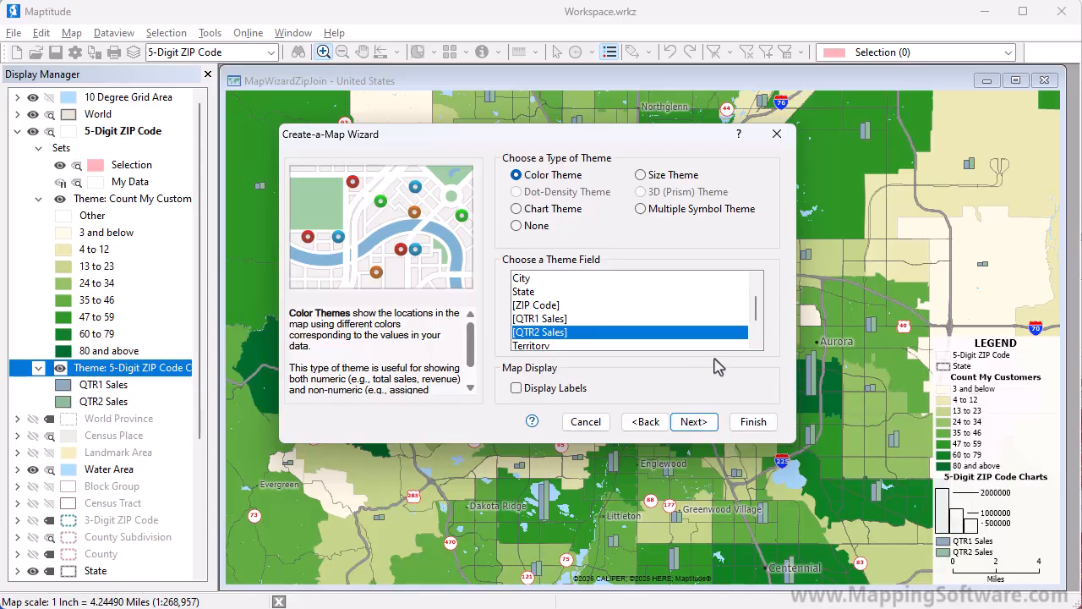
Give the customer points a color theme based on the Territory field, leaving labels off
{"action": "left_click", "coordinate": [755, 345]}
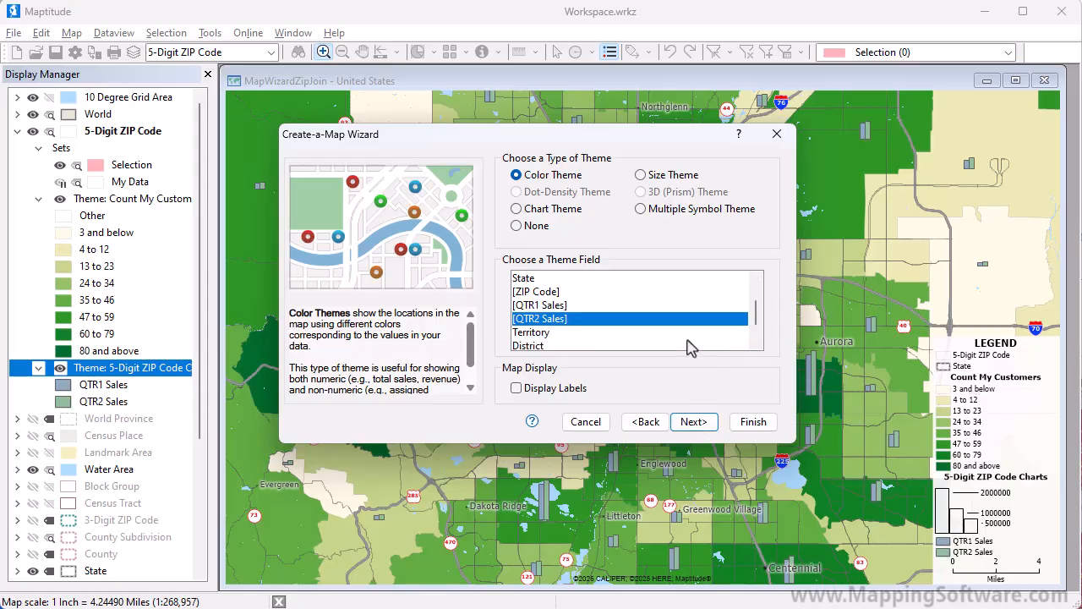
{"action": "left_click", "coordinate": [652, 335]}
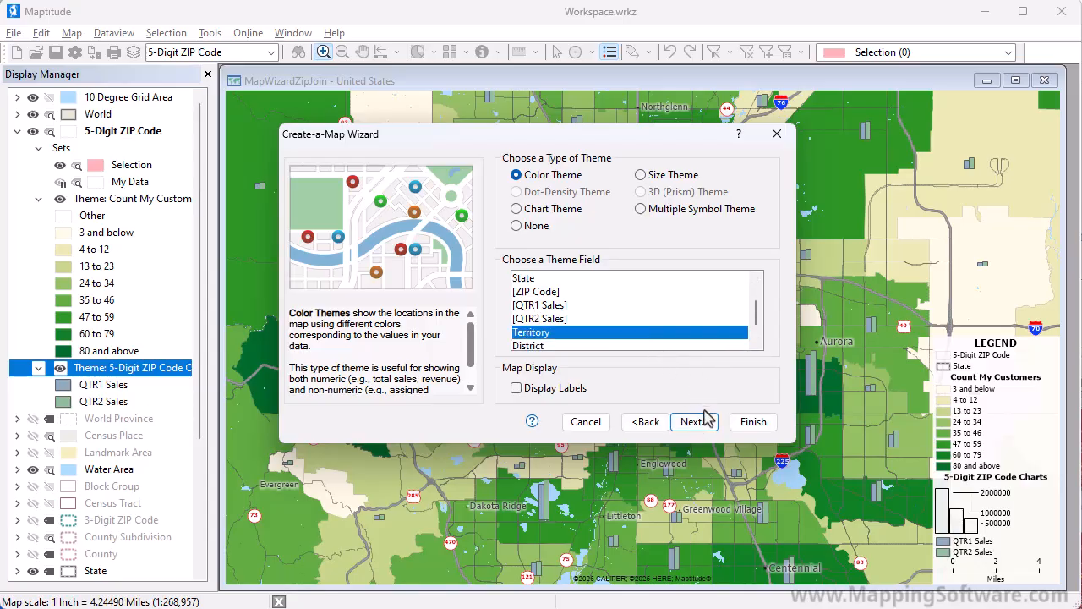
{"action": "left_click", "coordinate": [707, 424]}
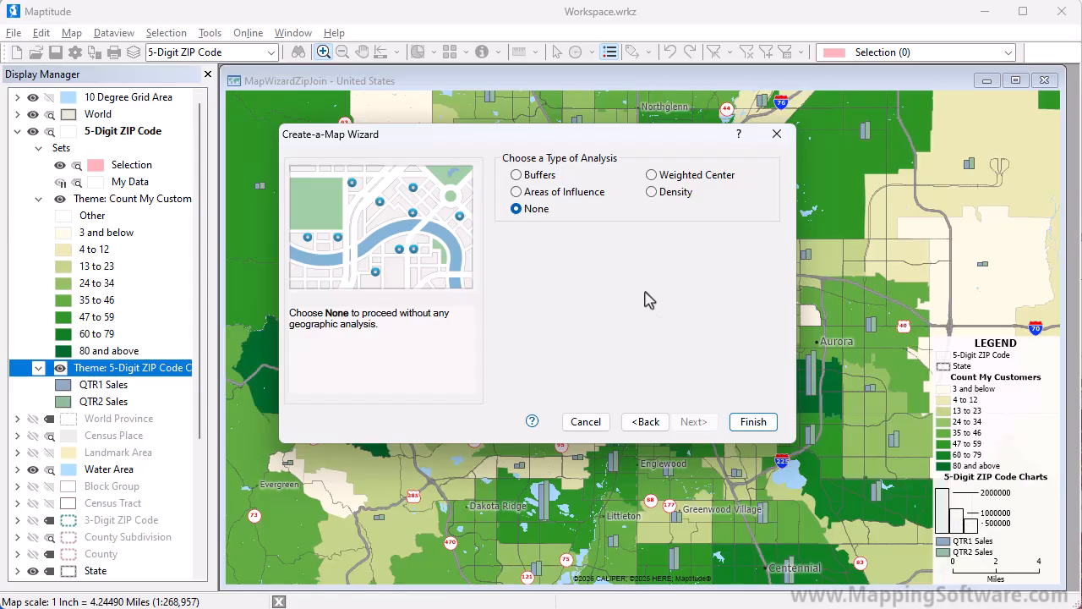
Add a Weighted Center analysis weighted by QTR2 Sales and create the customer map, accepting the address-location results
{"action": "left_click", "coordinate": [539, 178]}
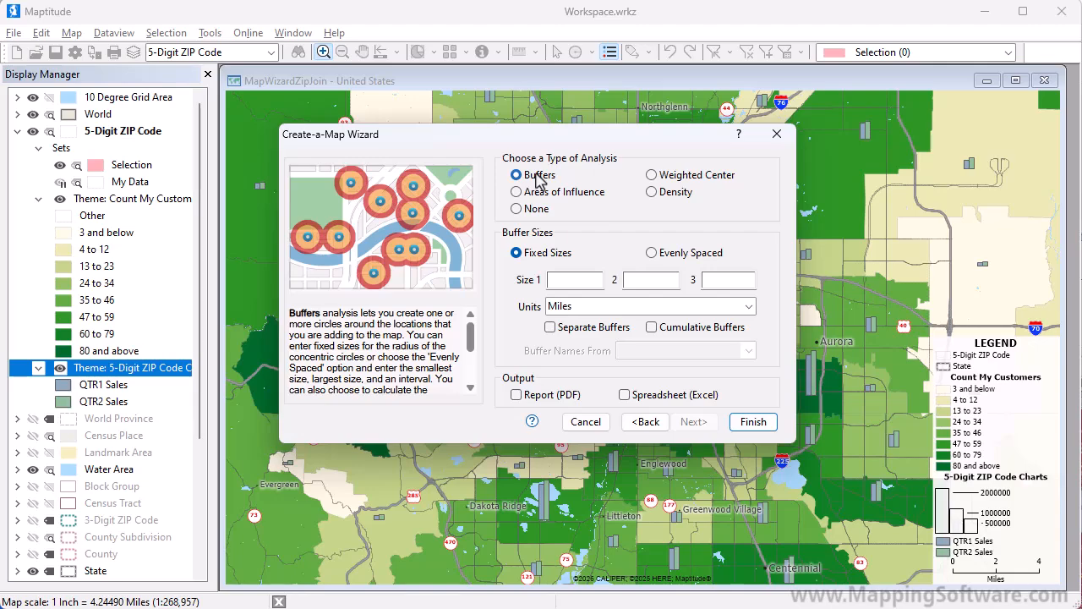
{"action": "left_click", "coordinate": [654, 200]}
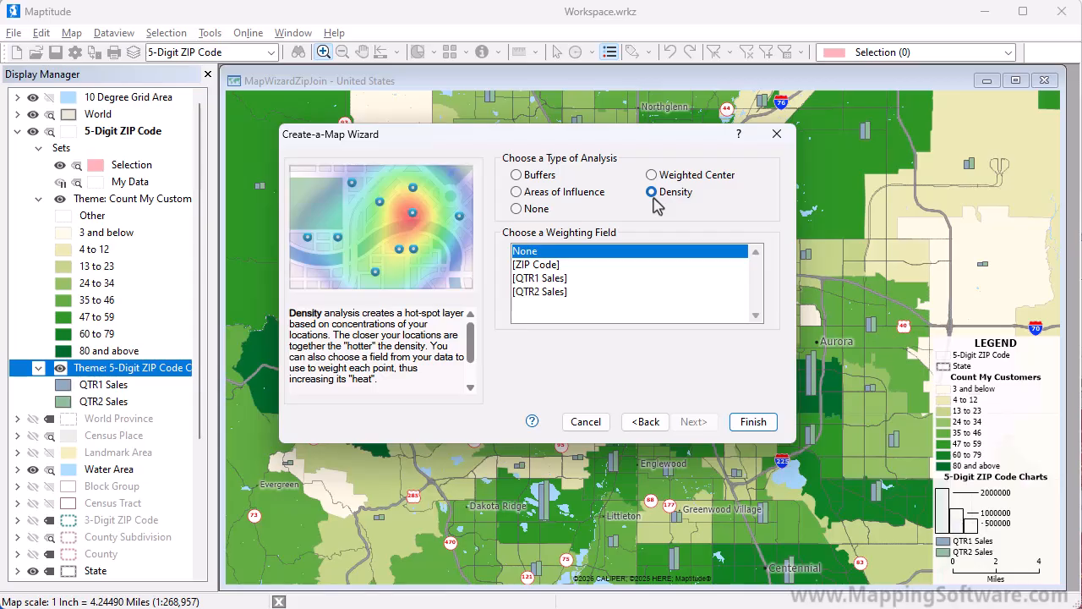
{"action": "left_click", "coordinate": [651, 176]}
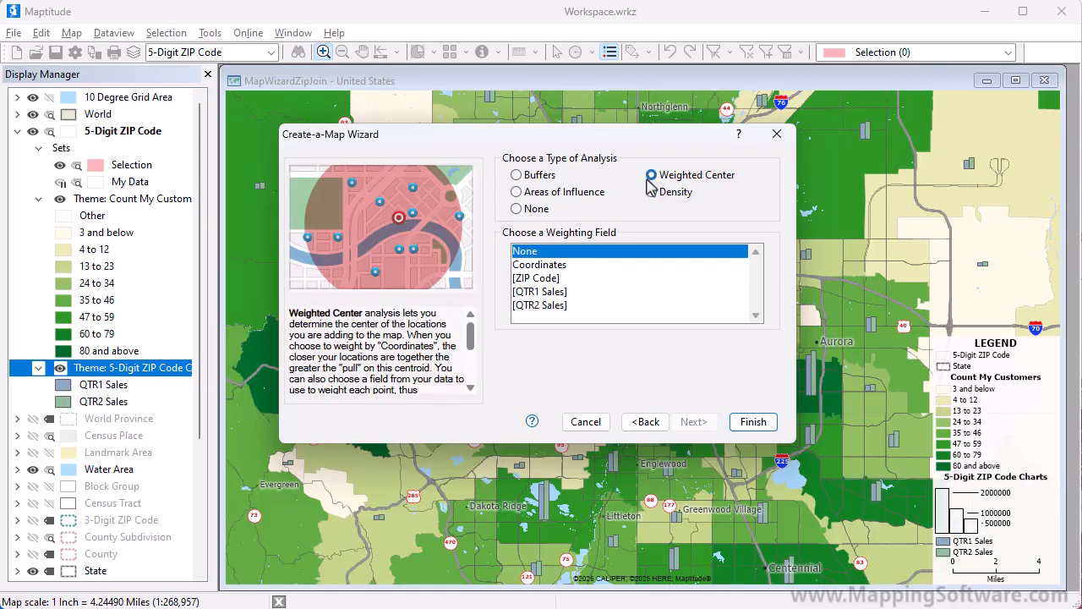
{"action": "left_click", "coordinate": [583, 306]}
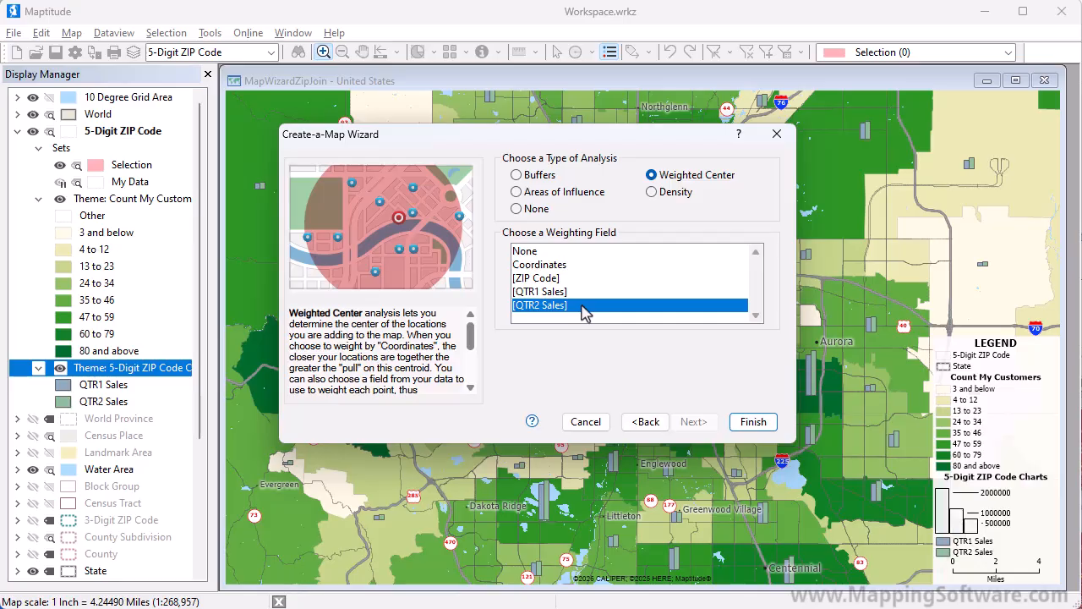
{"action": "left_click", "coordinate": [747, 423]}
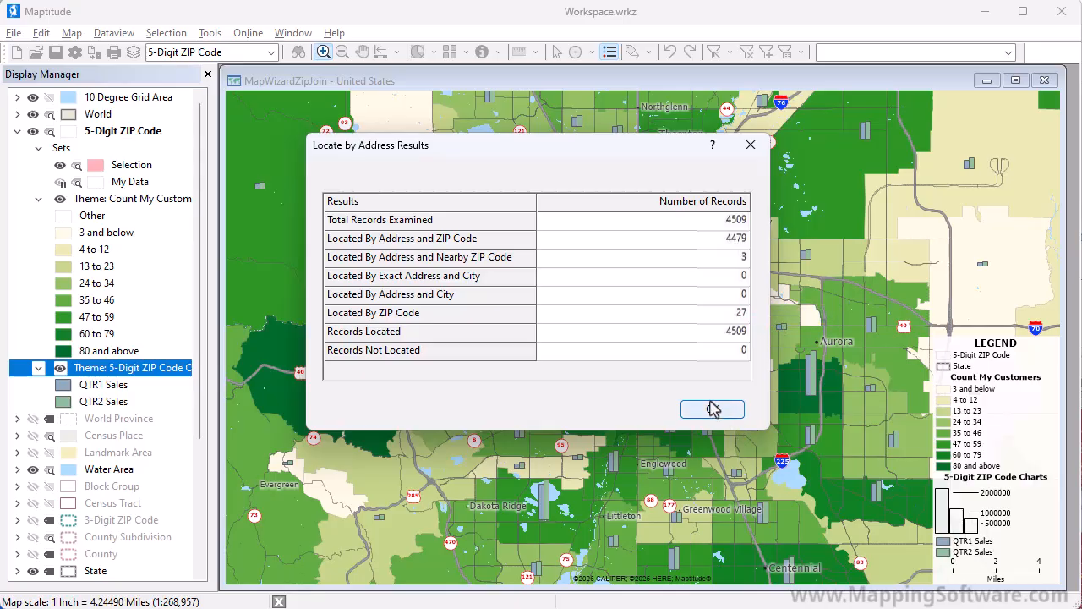
{"action": "left_click", "coordinate": [713, 409]}
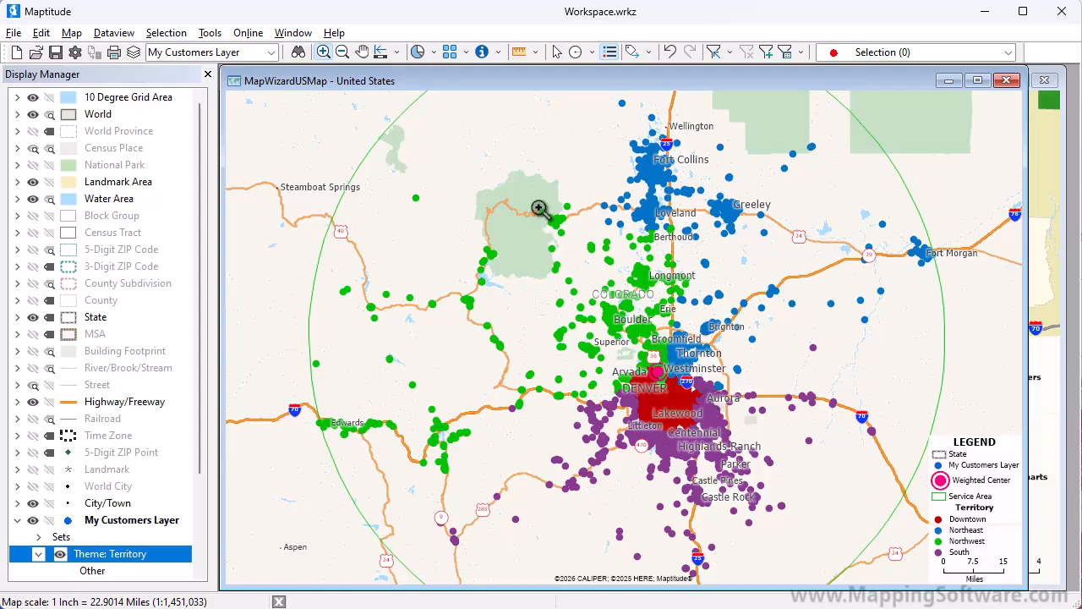
Add a size theme on the QTR2 Sales field to the My Customers Layer with automatic Map Wizard symbol sizes
{"action": "left_click", "coordinate": [432, 52]}
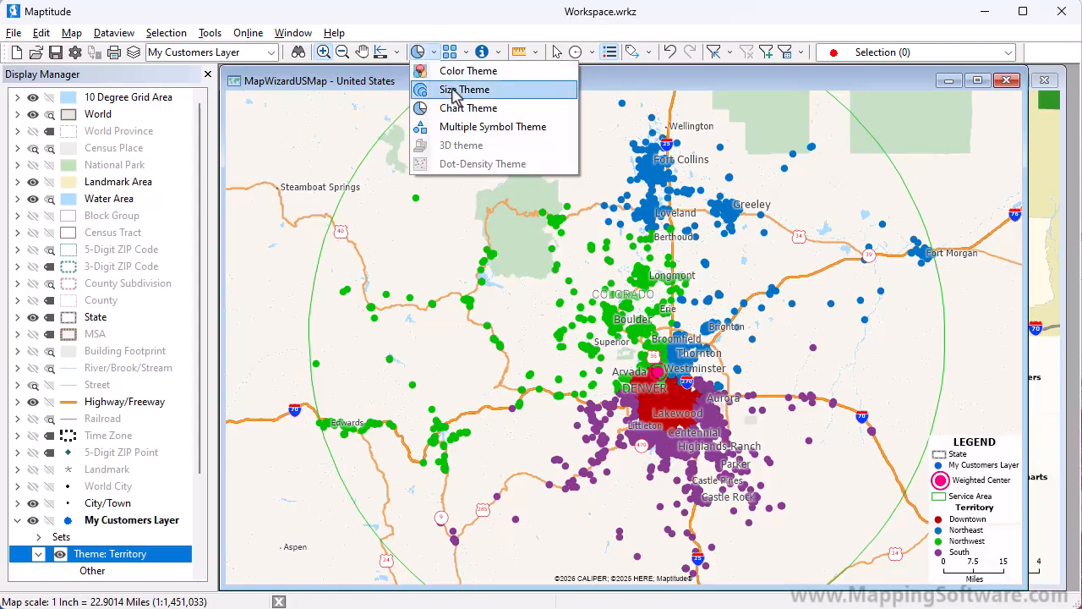
{"action": "left_click", "coordinate": [448, 89]}
{"action": "left_click", "coordinate": [476, 242]}
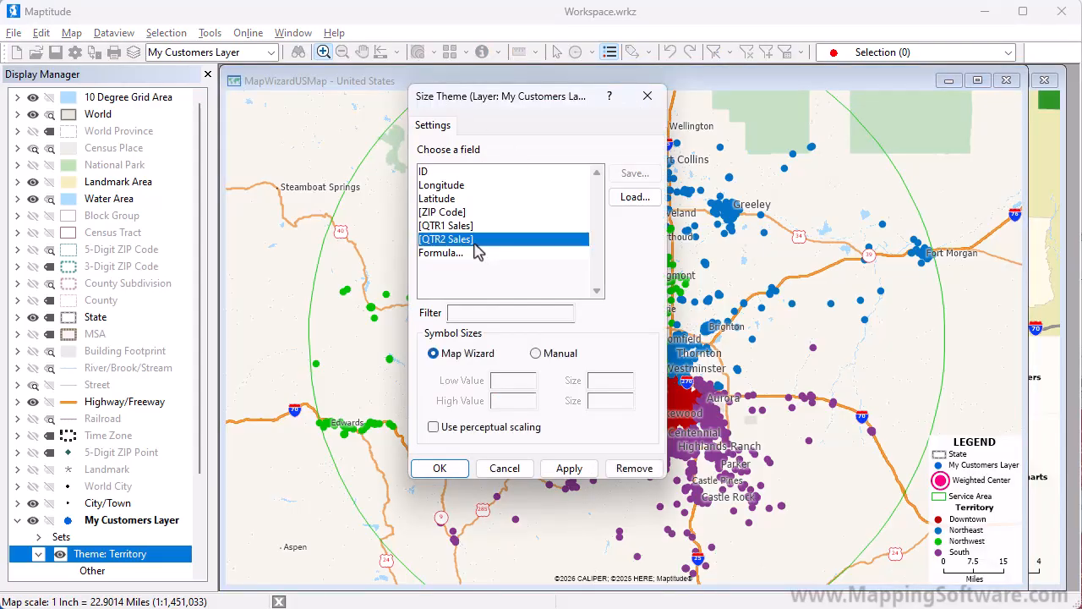
{"action": "left_click", "coordinate": [440, 468]}
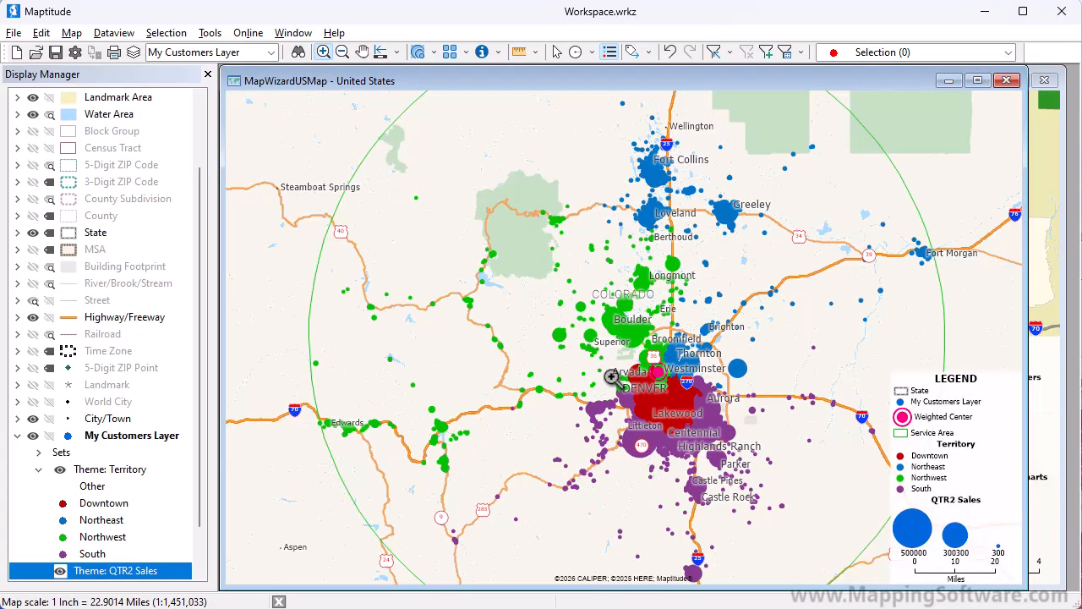
Inspect the attribute records of large customer points near Arvada, Berkley, Commerce City and eastern Denver with the Info tool
{"action": "left_click_drag", "start_coordinate": [668, 386], "coordinate": [702, 412]}
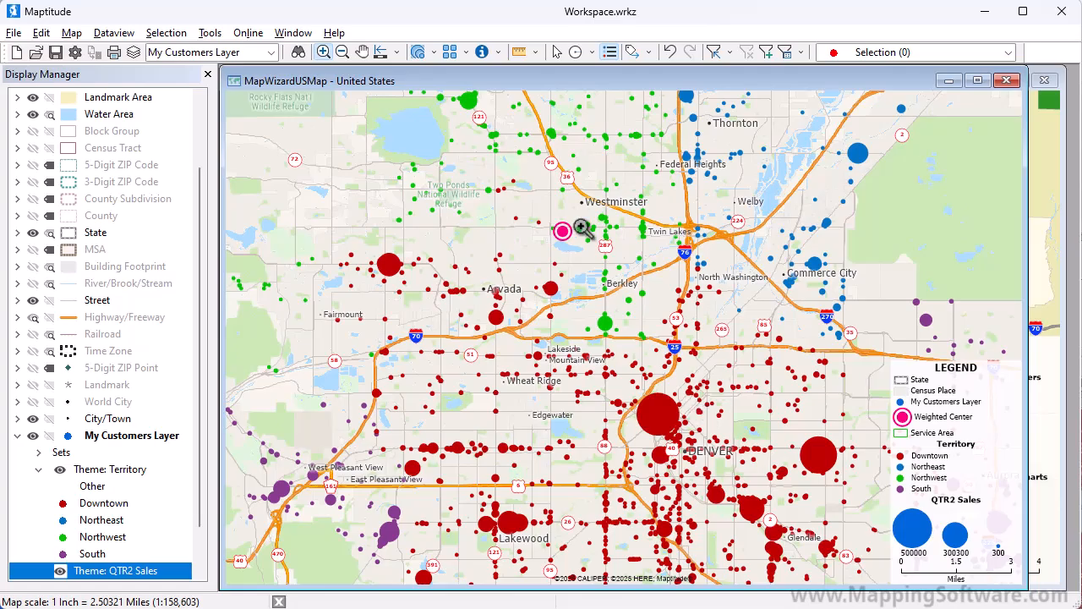
{"action": "left_click", "coordinate": [481, 56]}
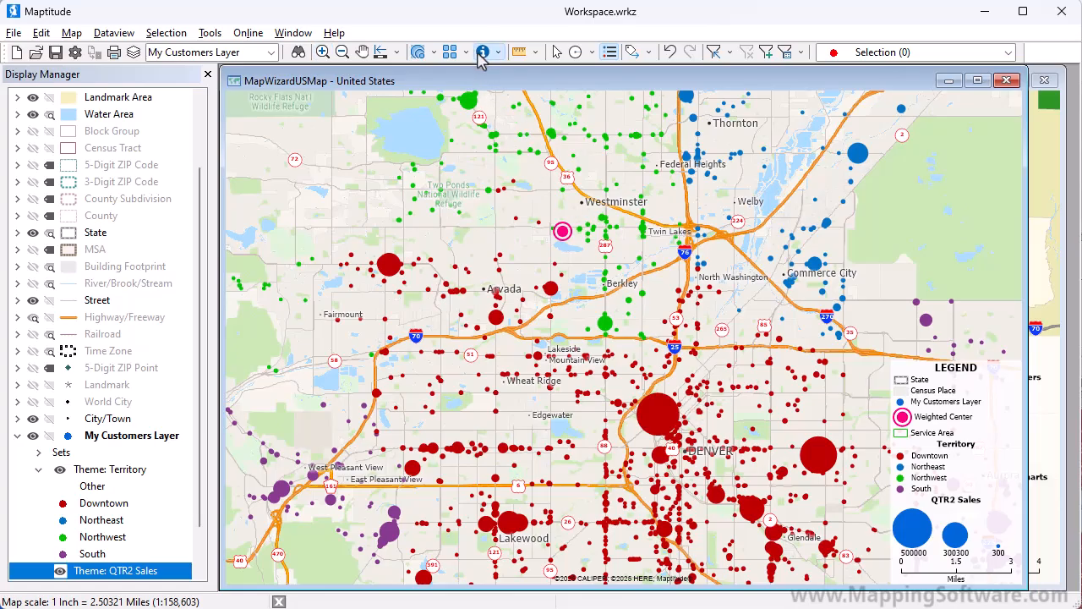
{"action": "left_click", "coordinate": [391, 262]}
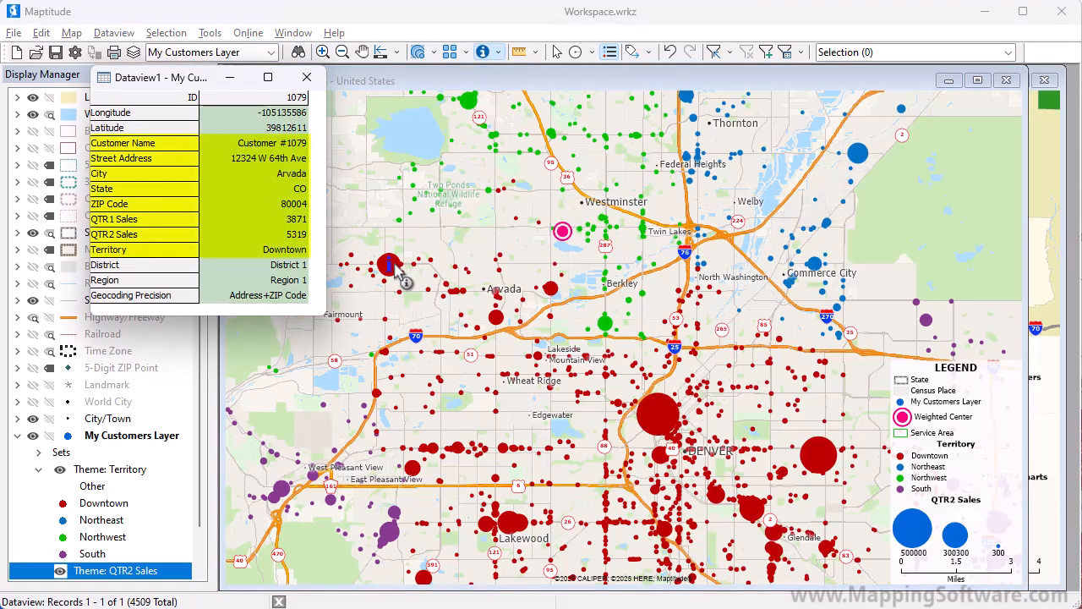
{"action": "left_click", "coordinate": [605, 323]}
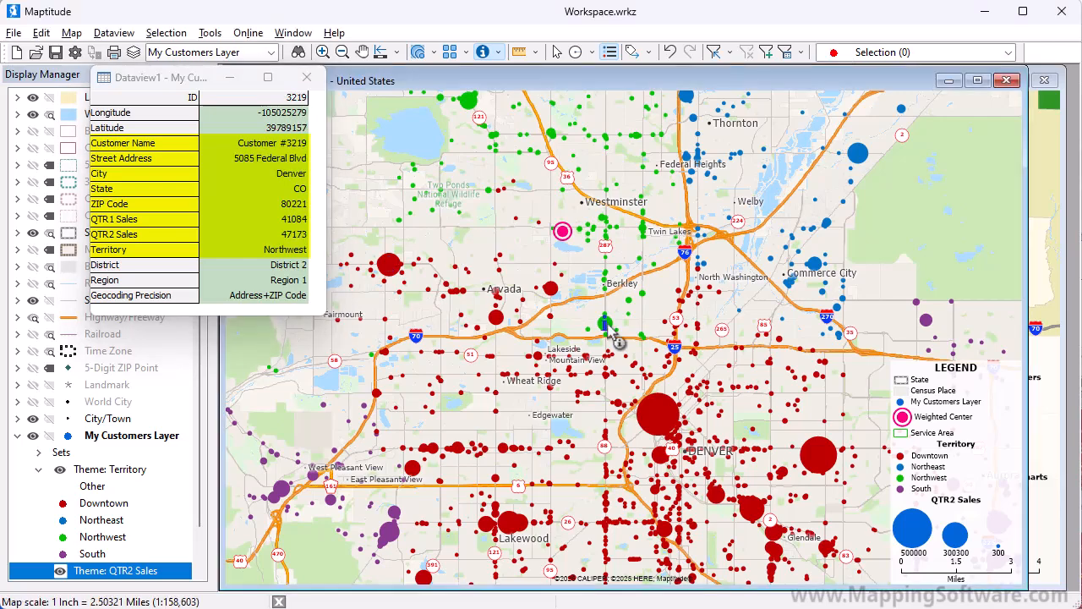
{"action": "left_click", "coordinate": [814, 265]}
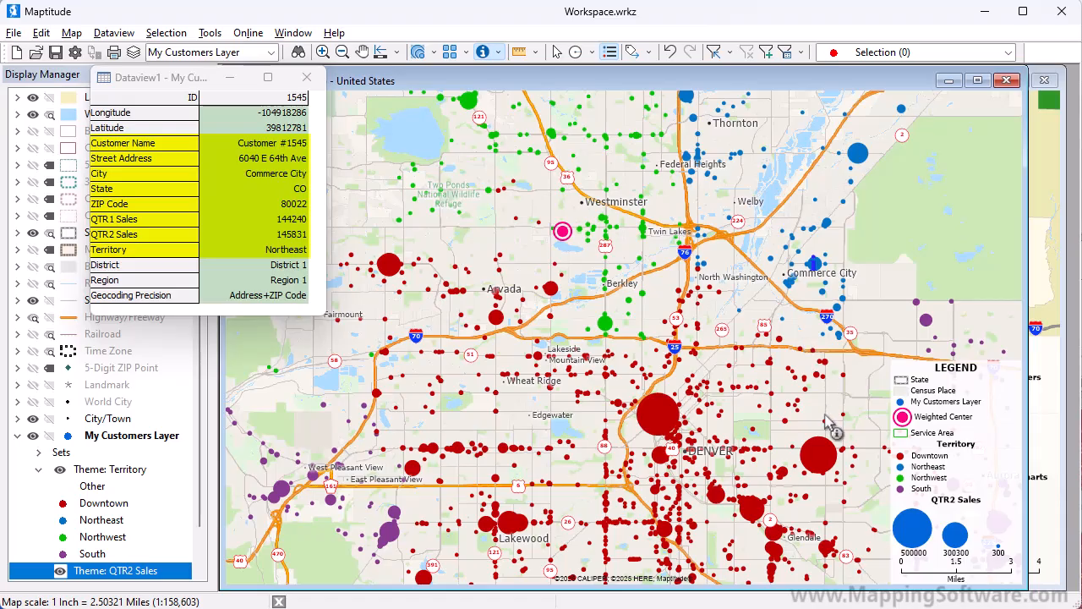
{"action": "left_click", "coordinate": [818, 455]}
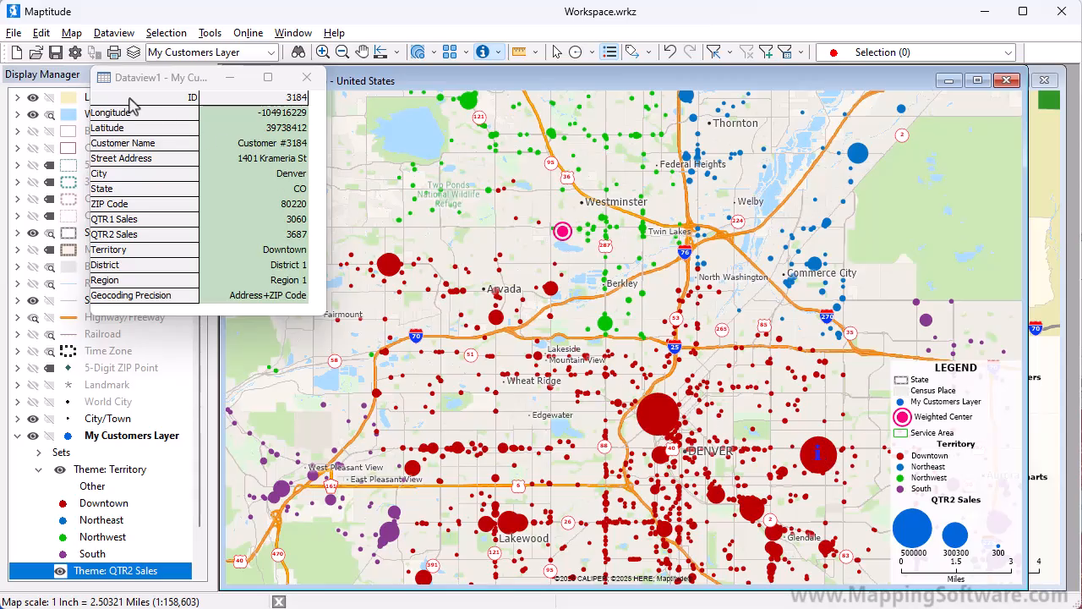
Save the workspace as My Customers in the USA data folder, using the compressed workspace format (*.wrkz)
{"action": "left_click", "coordinate": [55, 52]}
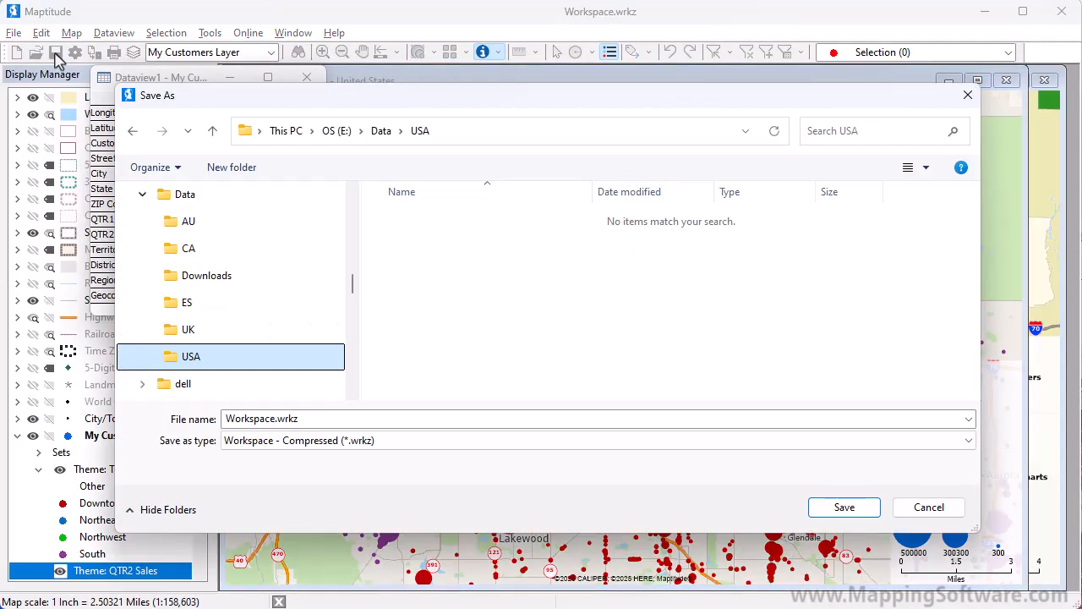
{"action": "left_click", "coordinate": [247, 419]}
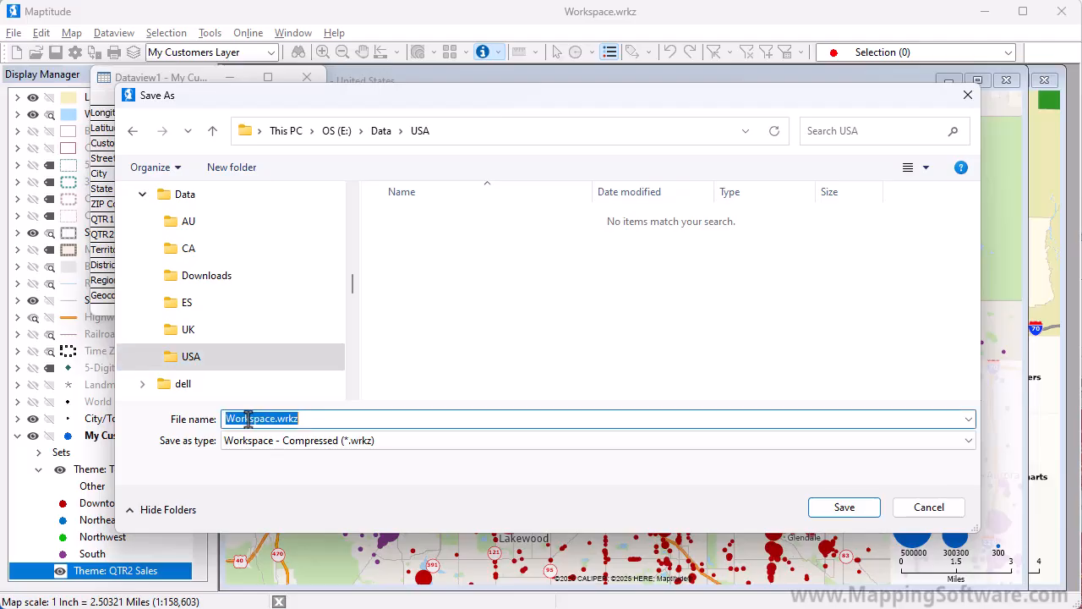
{"action": "type", "text": "My Customers"}
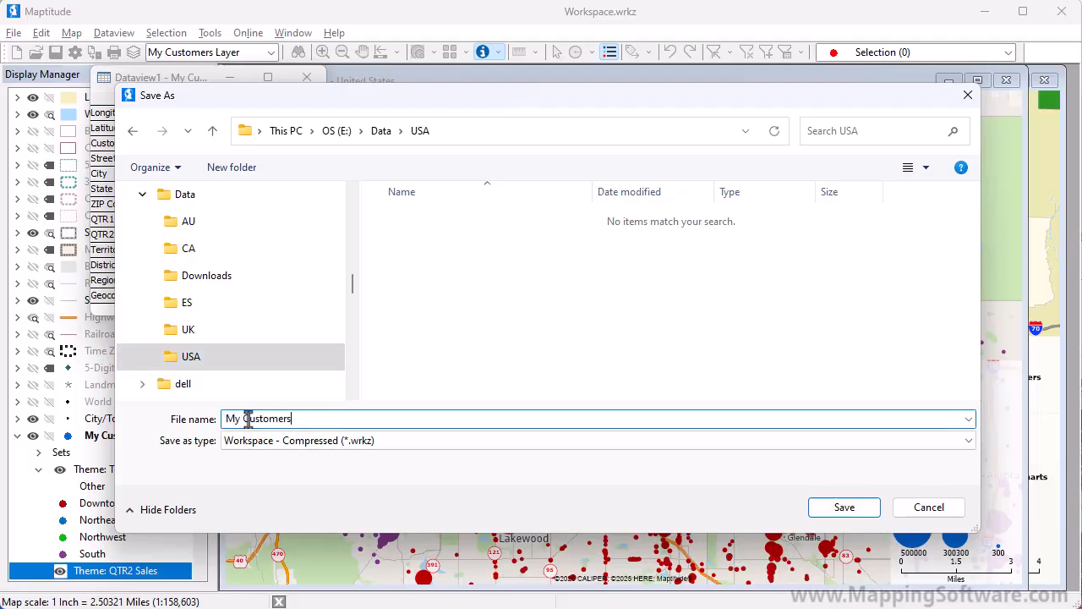
{"action": "left_click", "coordinate": [831, 517]}
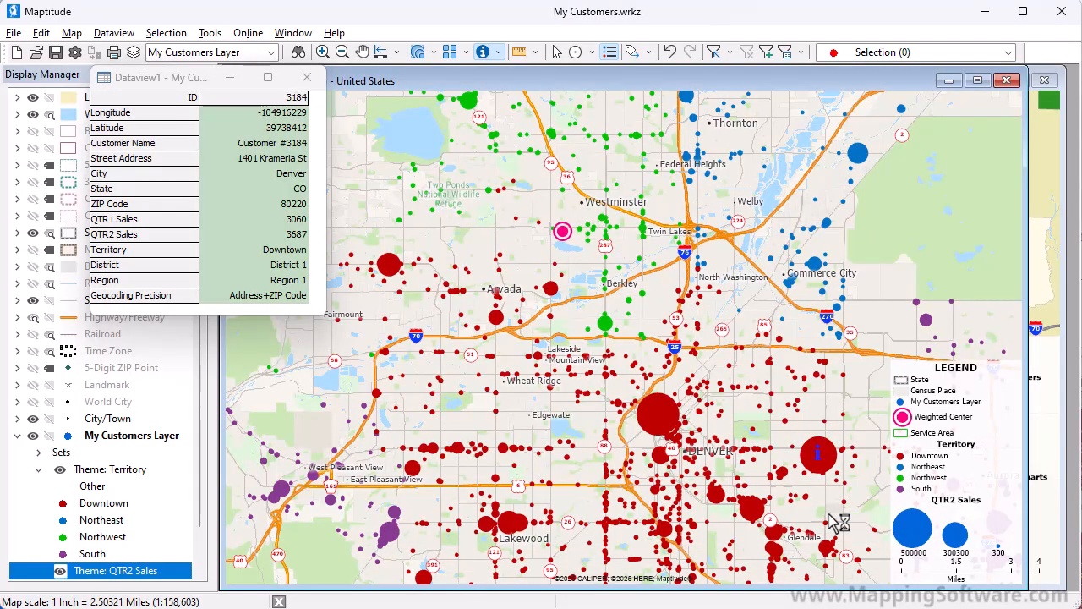